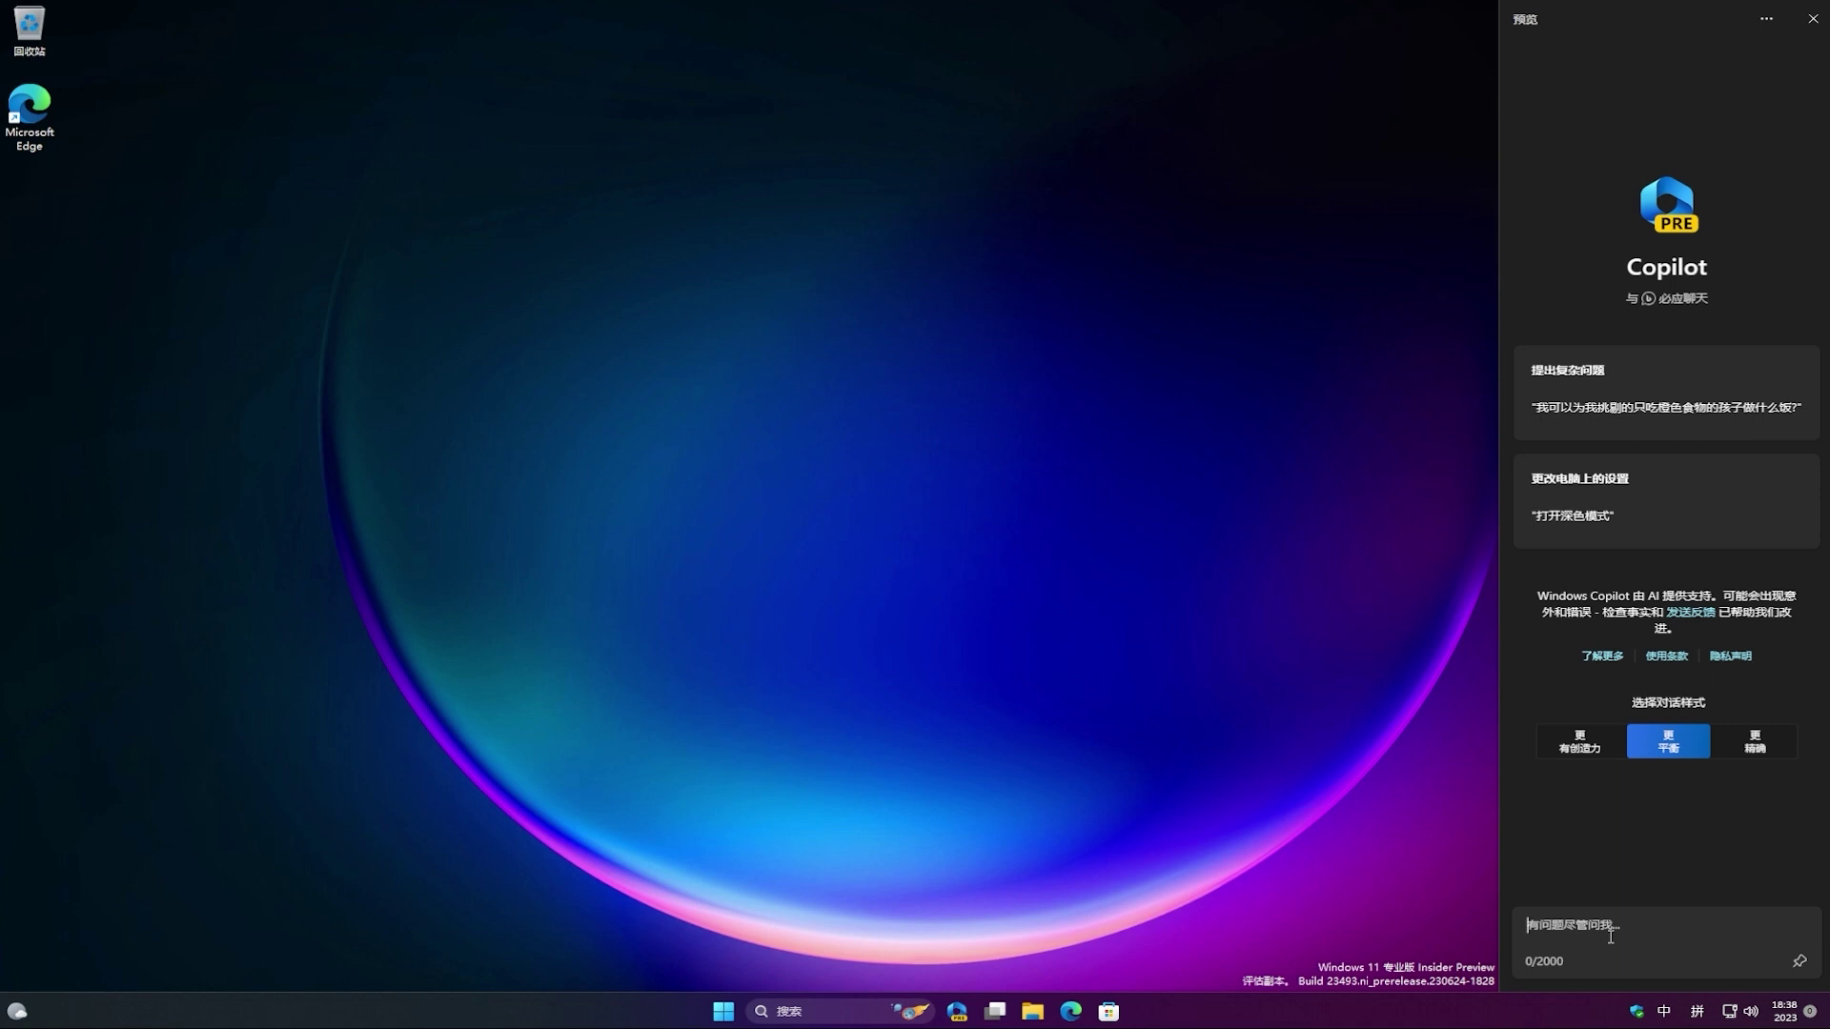
Step: Send Copilot the request "截屏" and capture the full screen with the Snipping Tool
text(截屏)
key(Return)
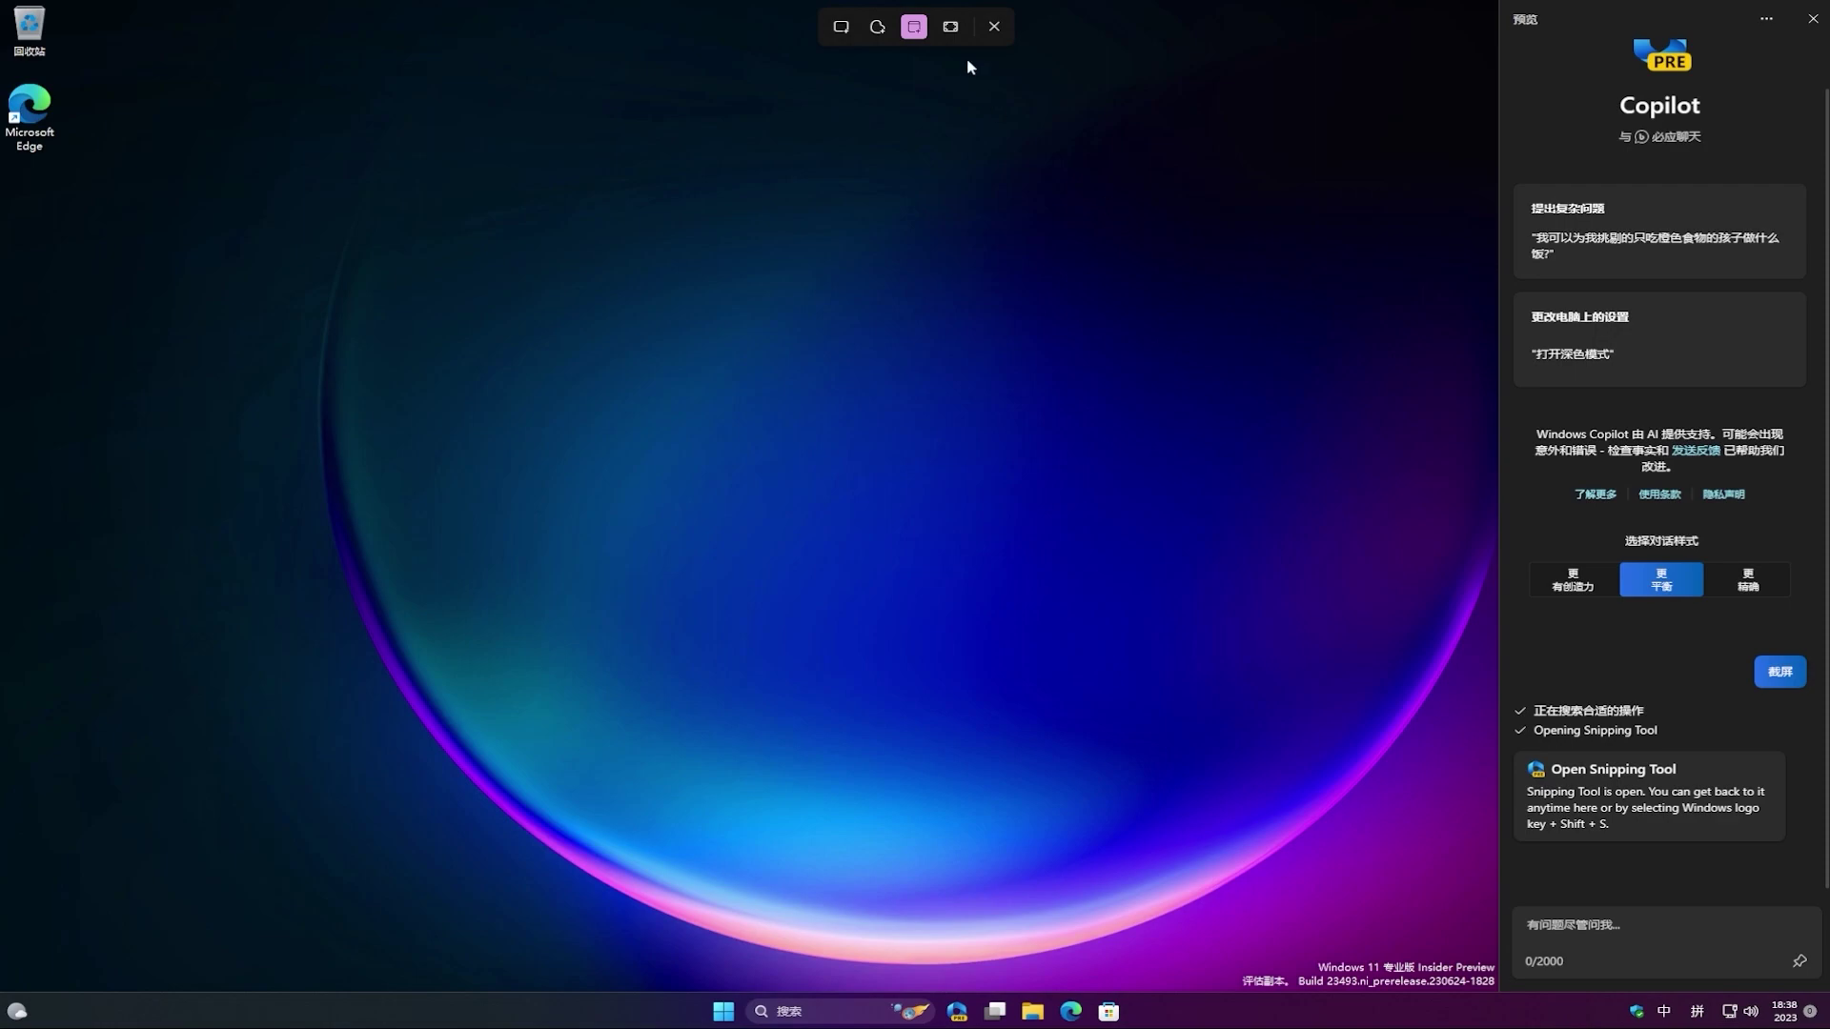
click(950, 26)
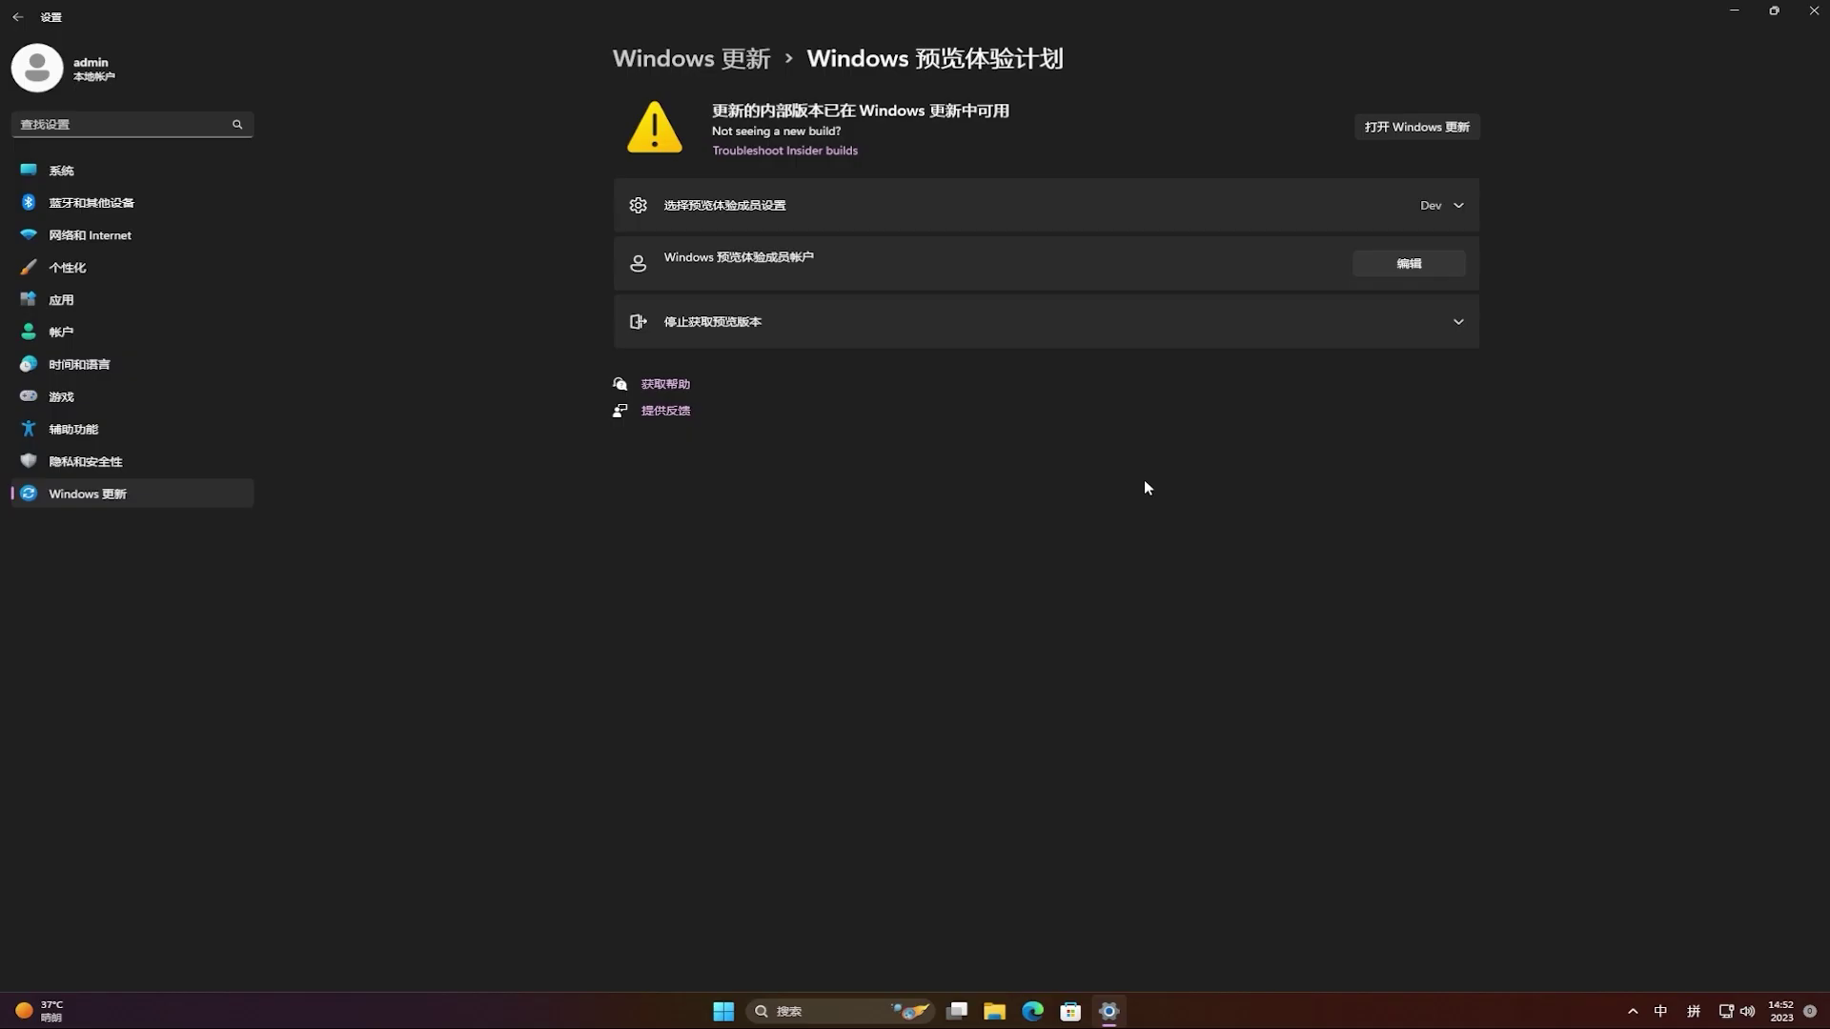
Step: Check which Windows Insider channel is selected in the preview program settings, and leave the page
click(1460, 203)
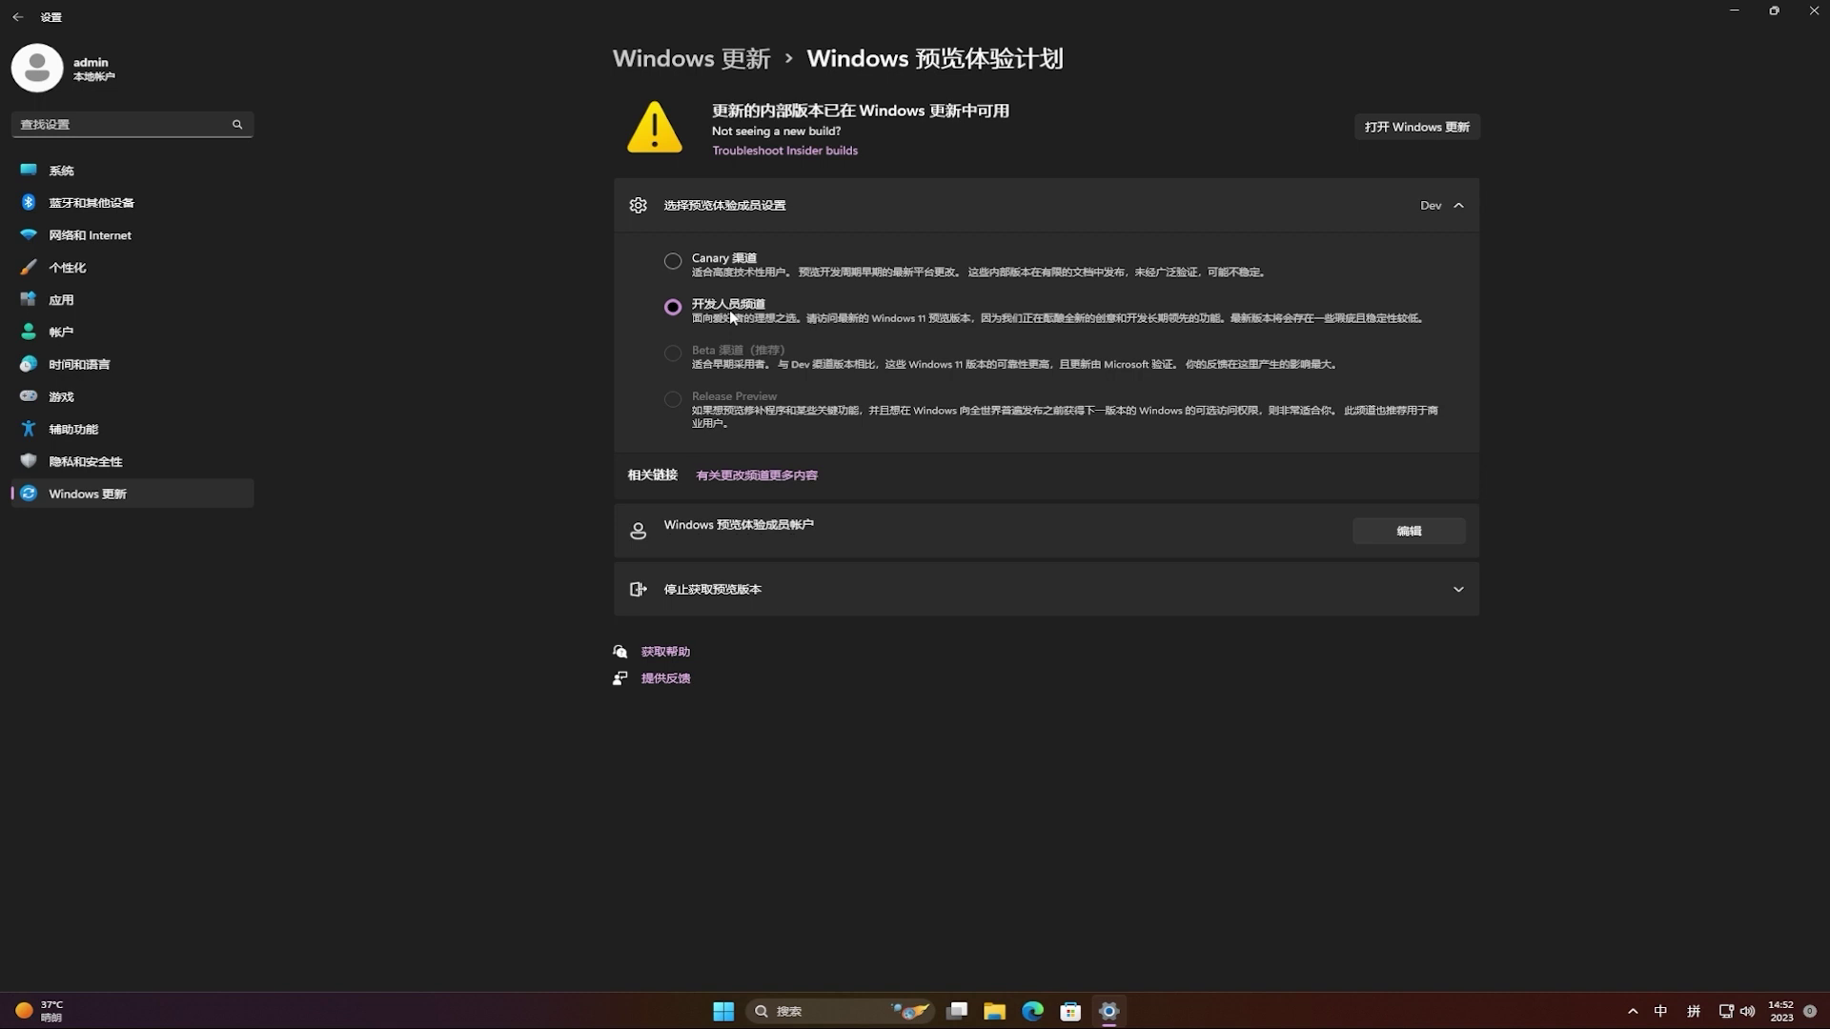
click(19, 19)
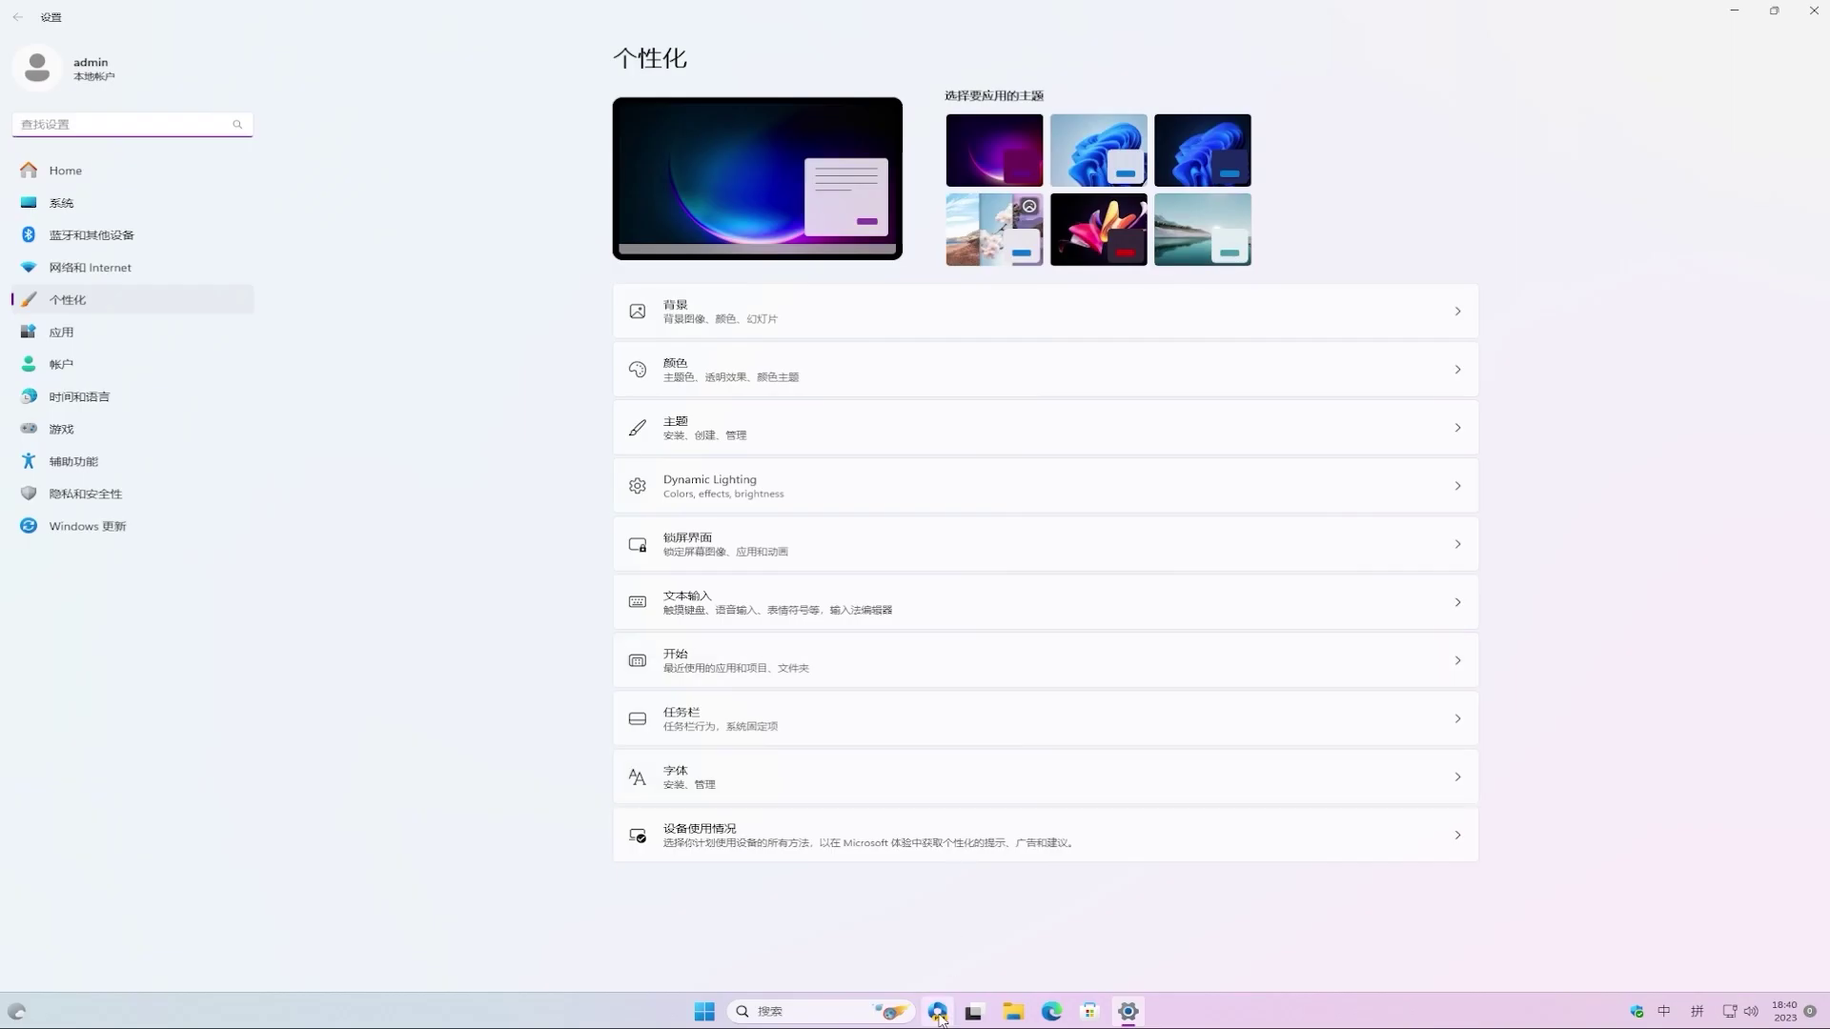
Step: Open Copilot, send the request "切换到暗黑模式", and accept the switch to dark mode
click(938, 1013)
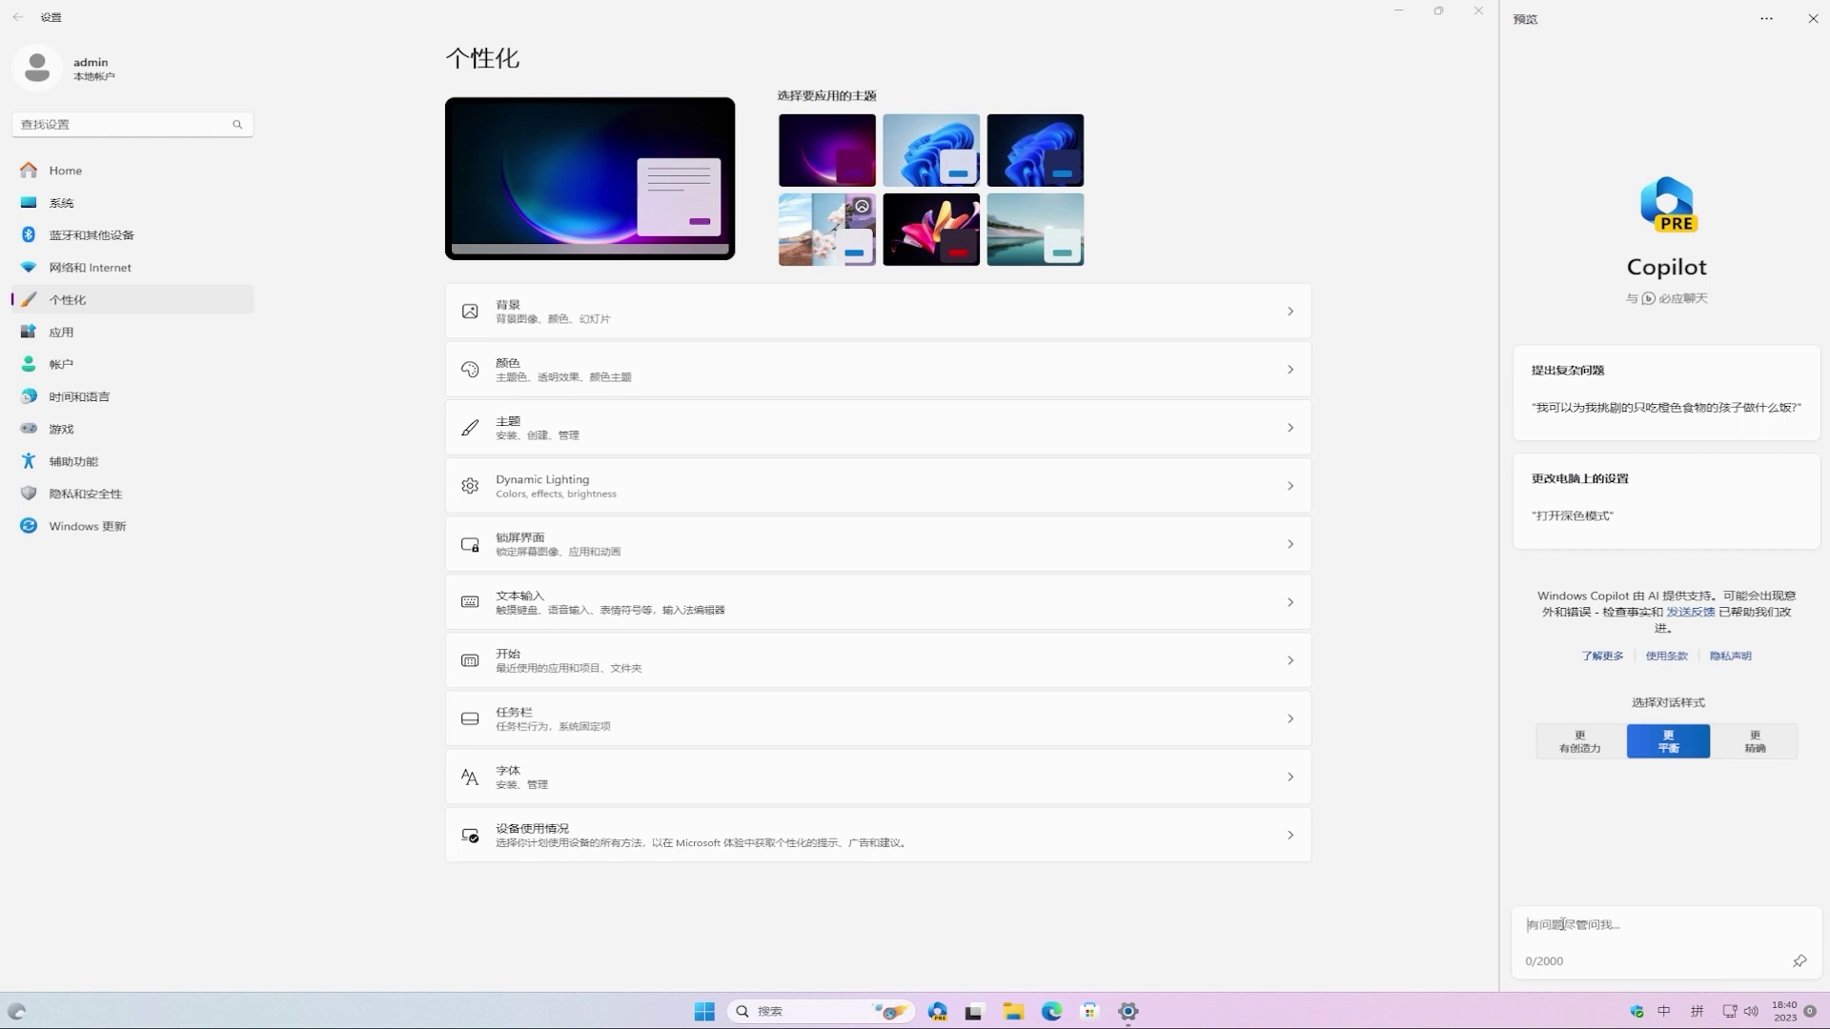
text(qie'hua)
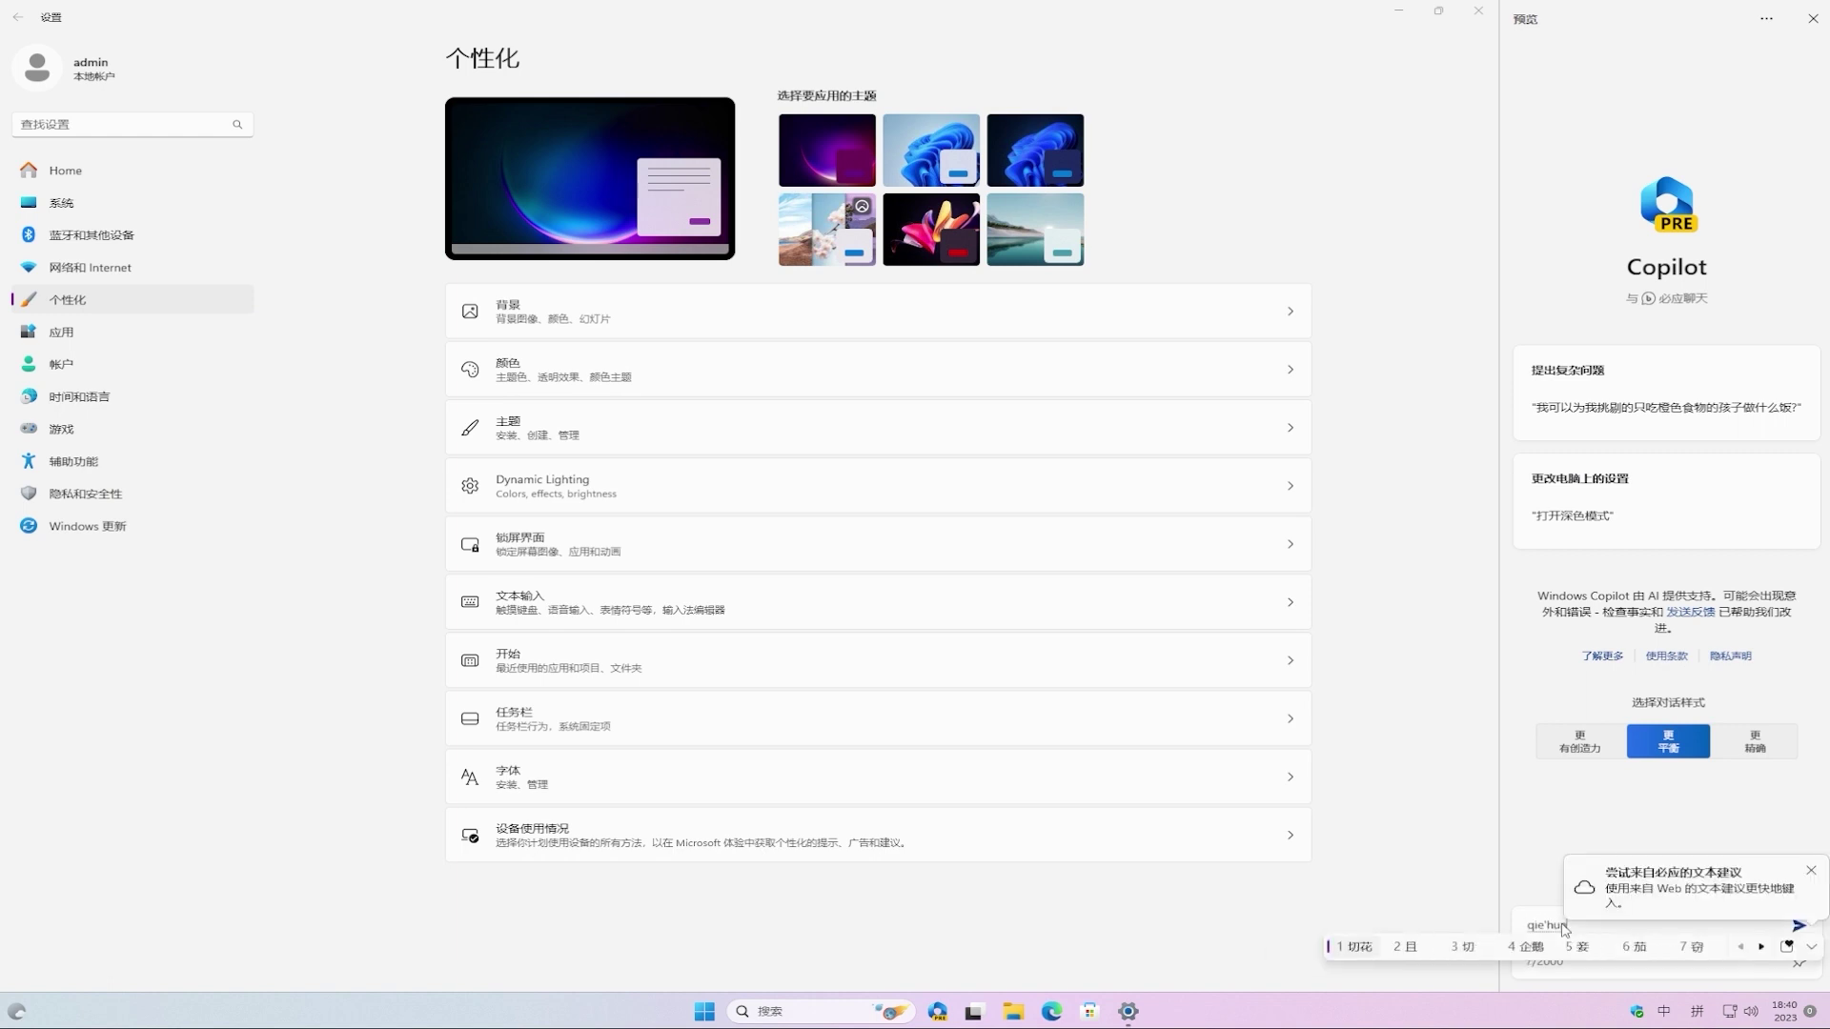
text(n'dao'an'hei'mo'shi)
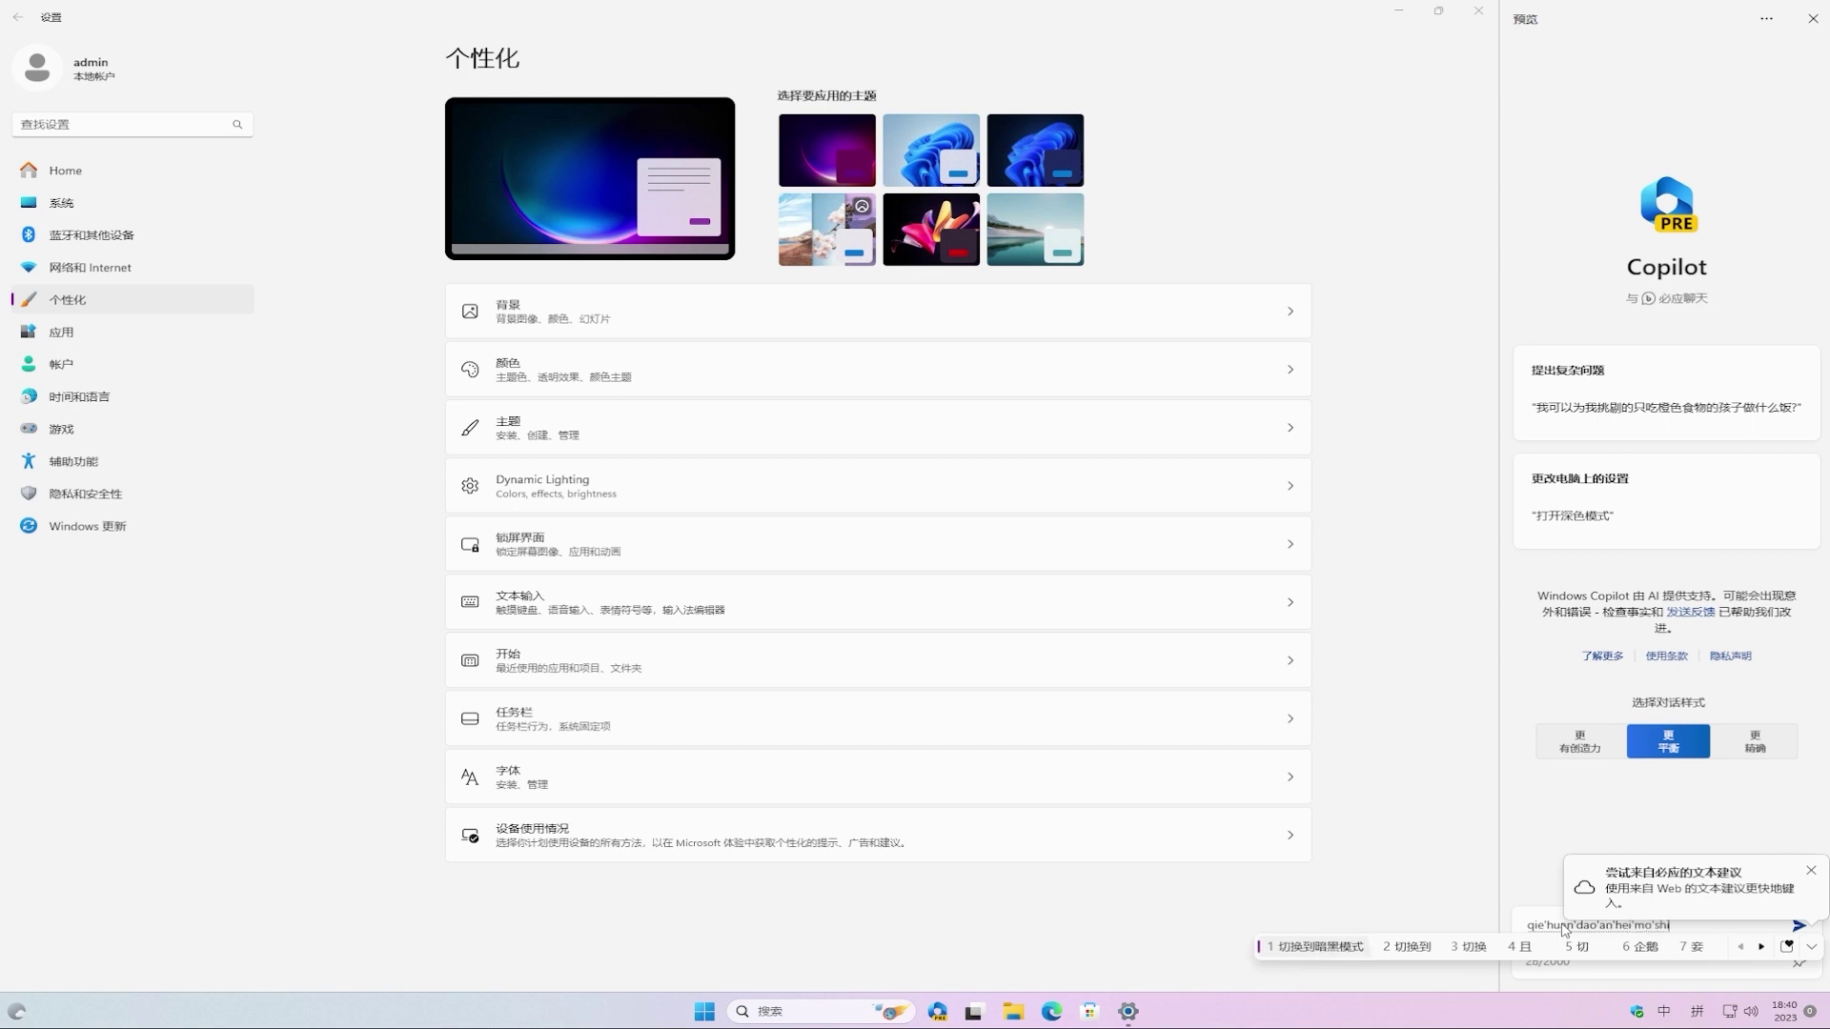
key(space)
key(Return)
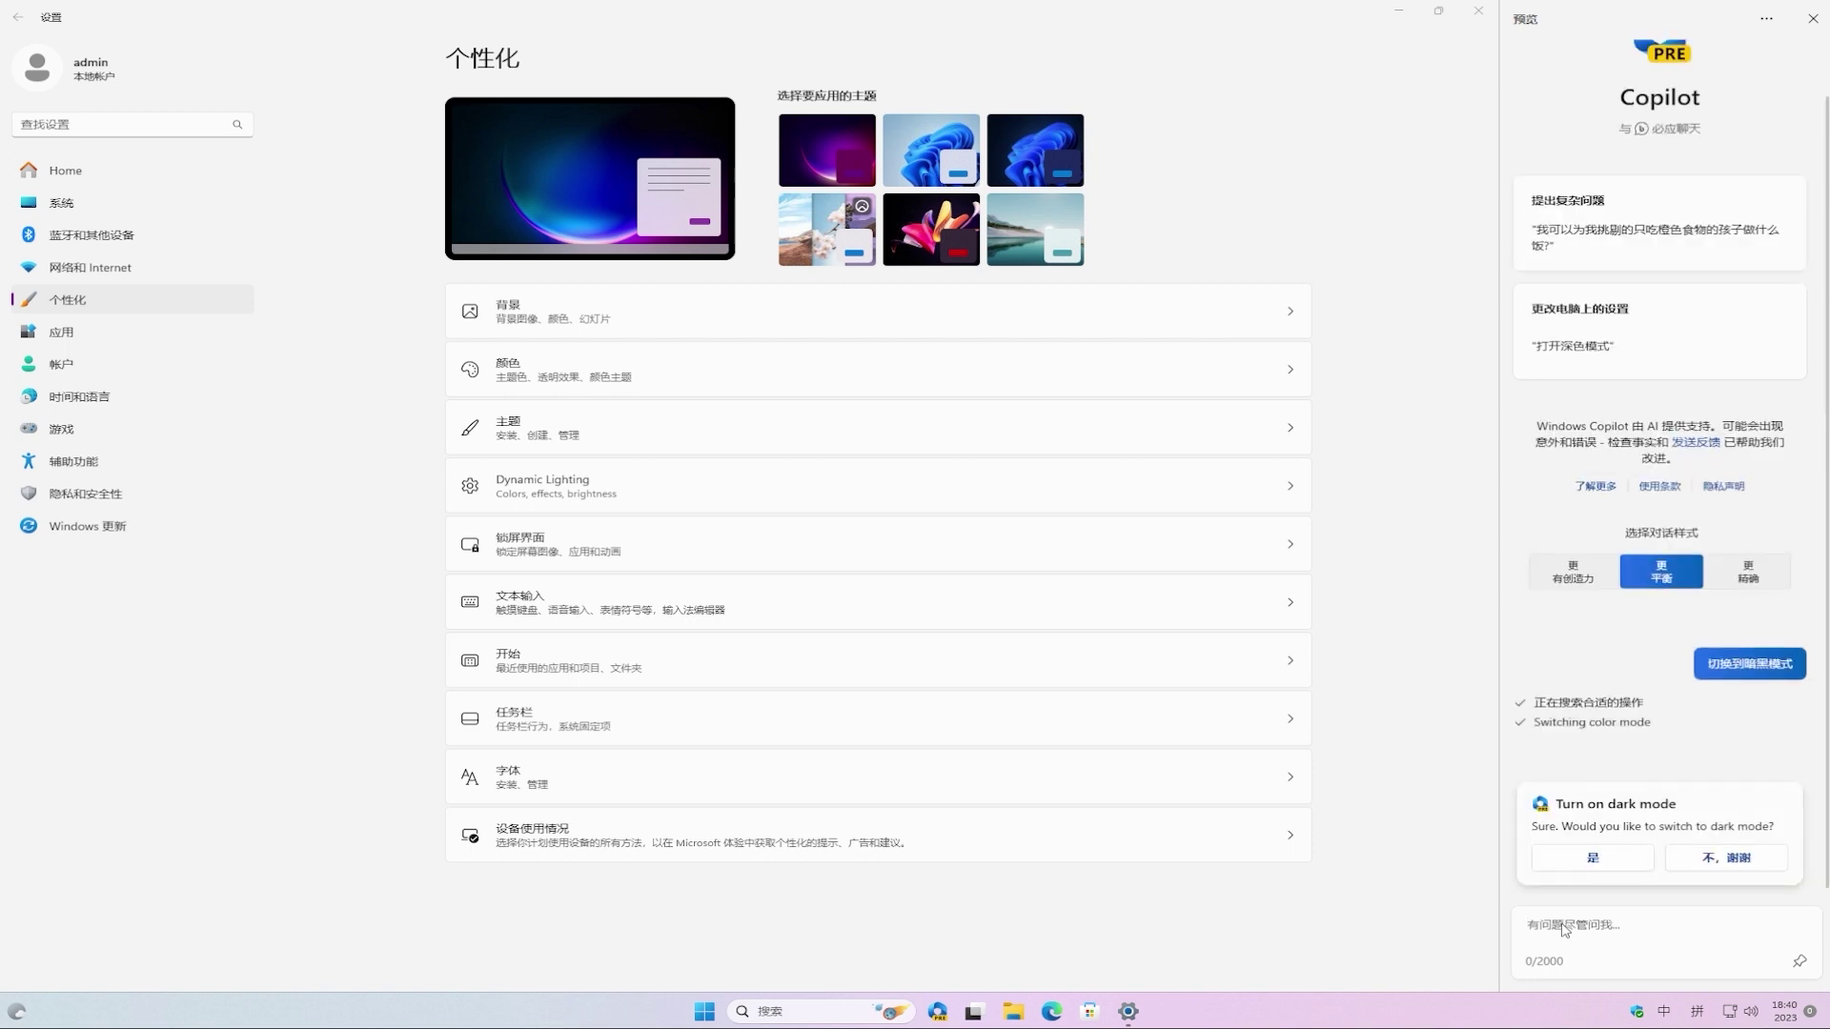
click(1594, 860)
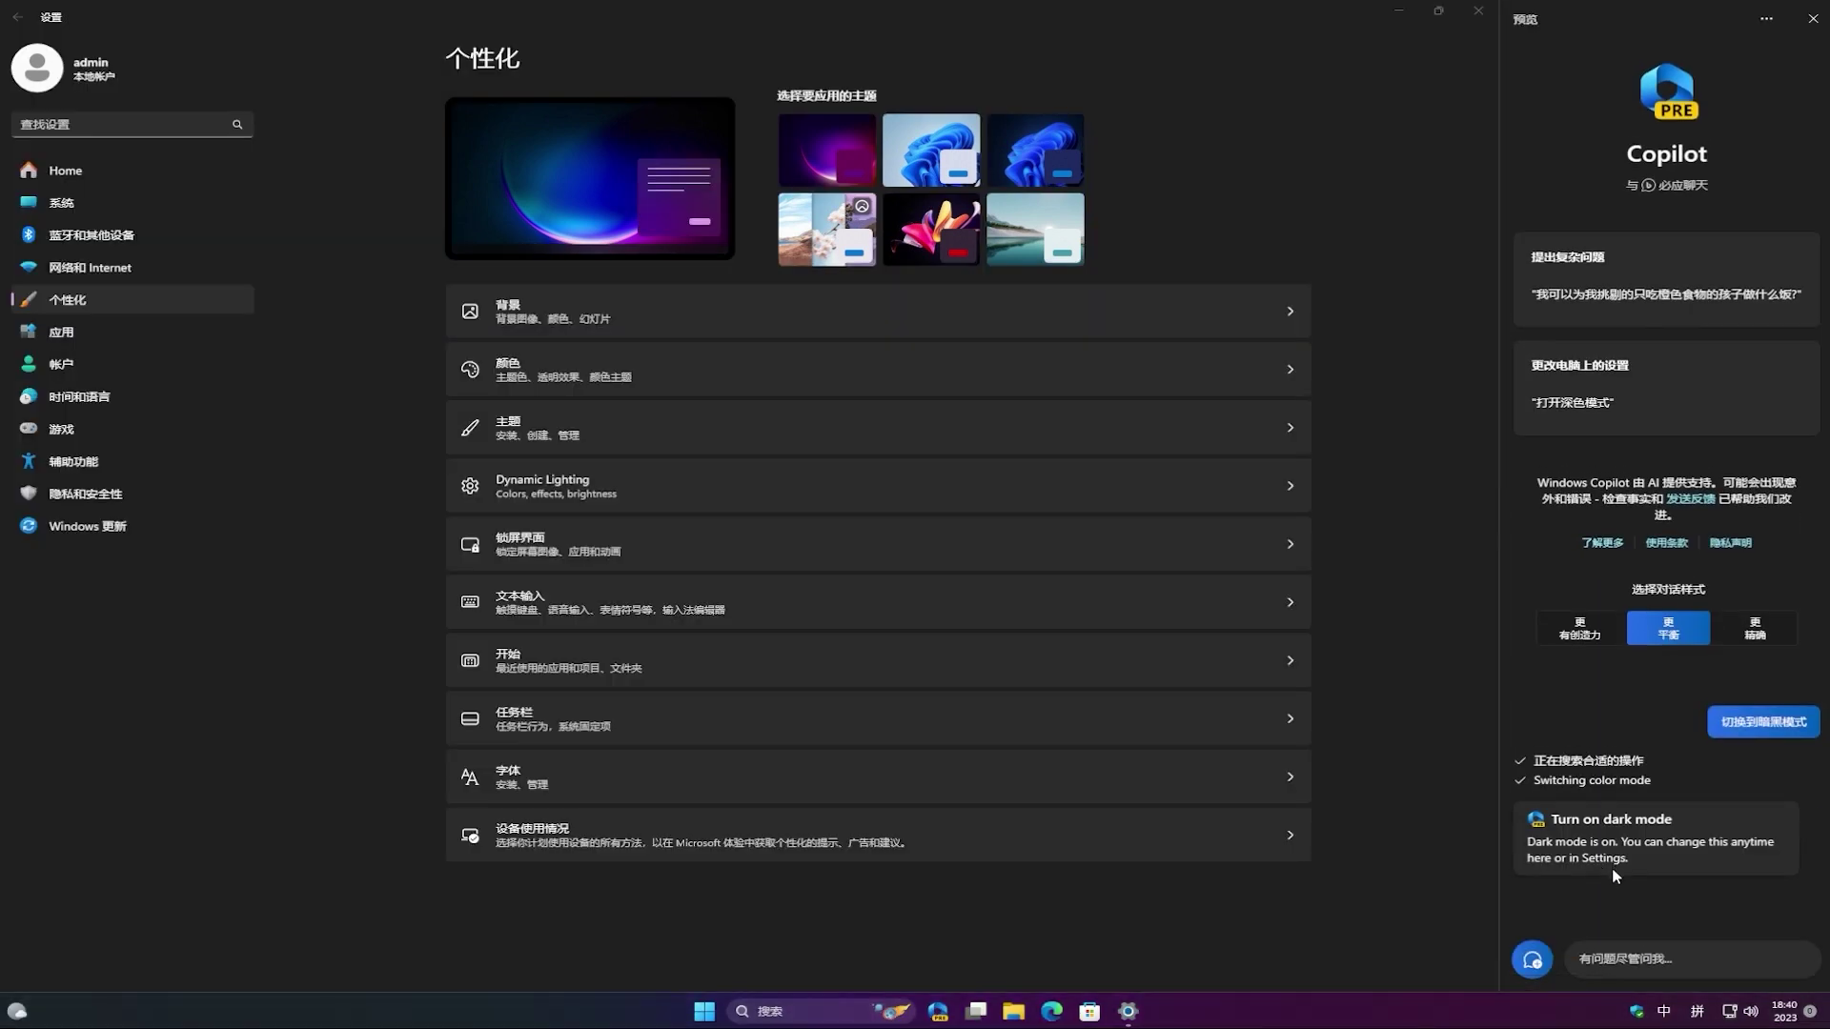
Step: Ask Copilot to draw a picture with the prompt "给我画一幅有睡莲和鲤鱼池的宁静画面。"
click(1723, 958)
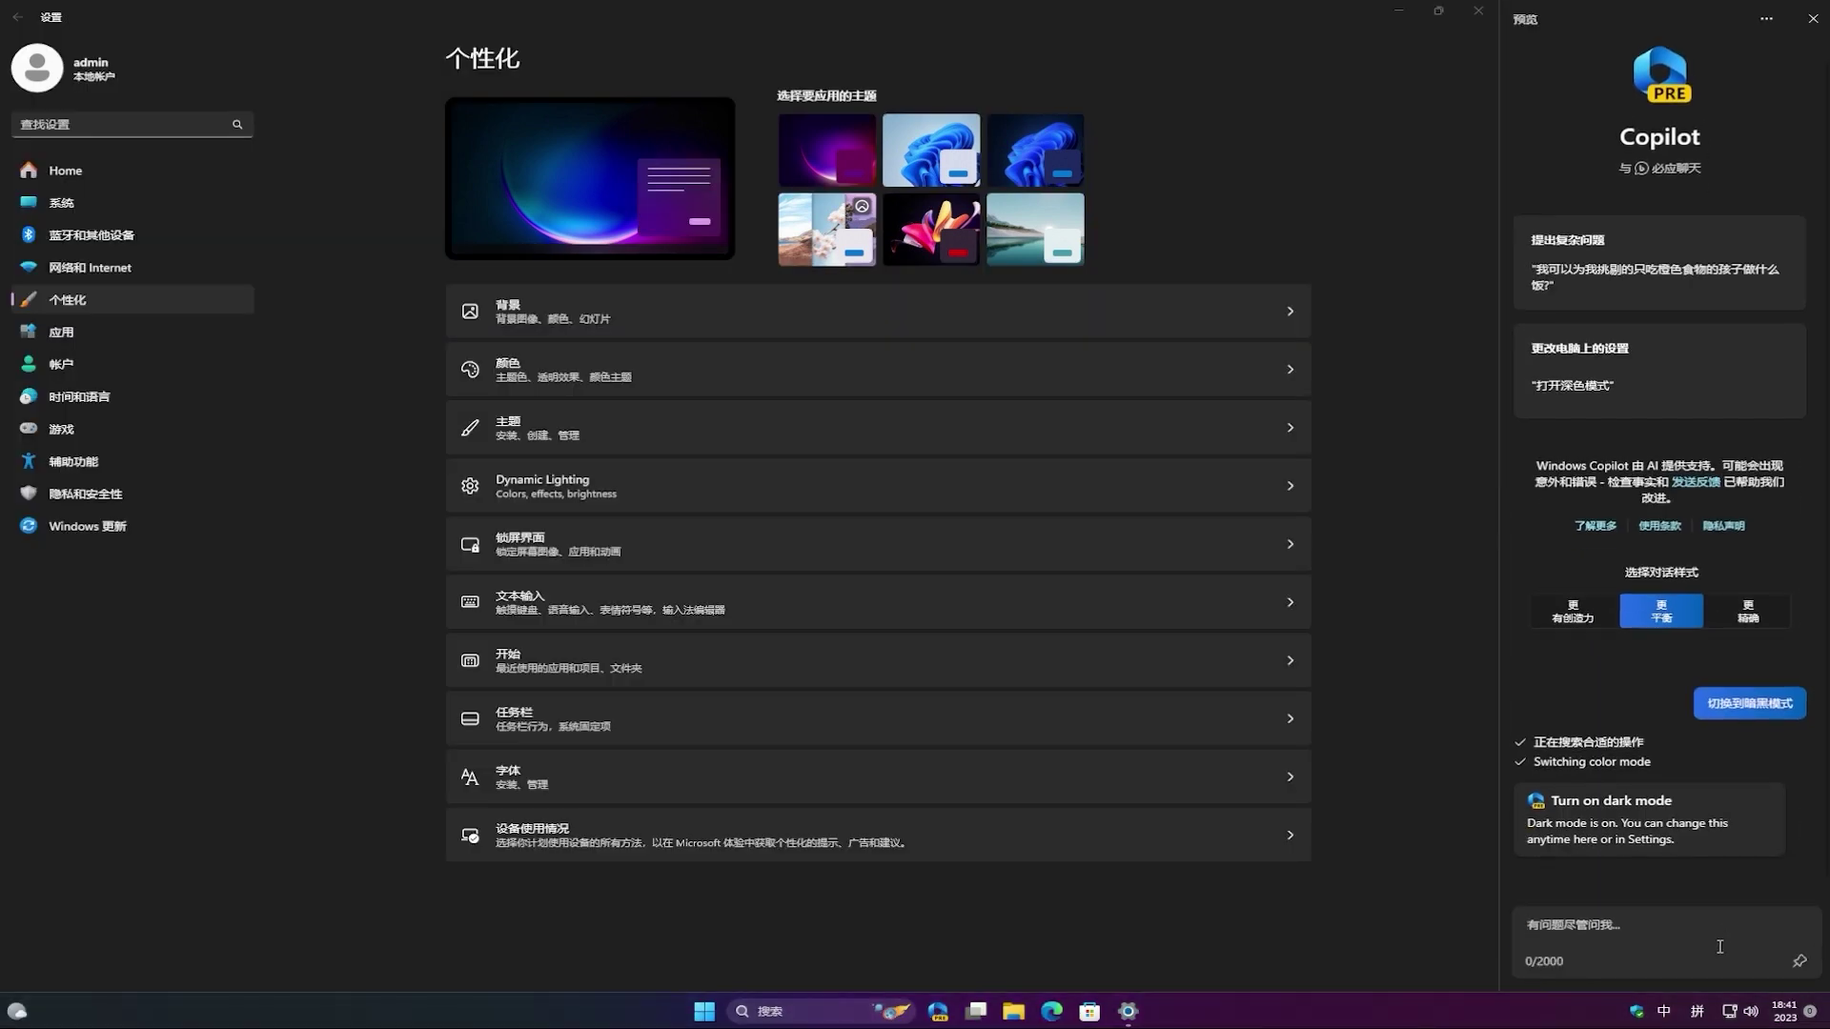
text(geiwohu)
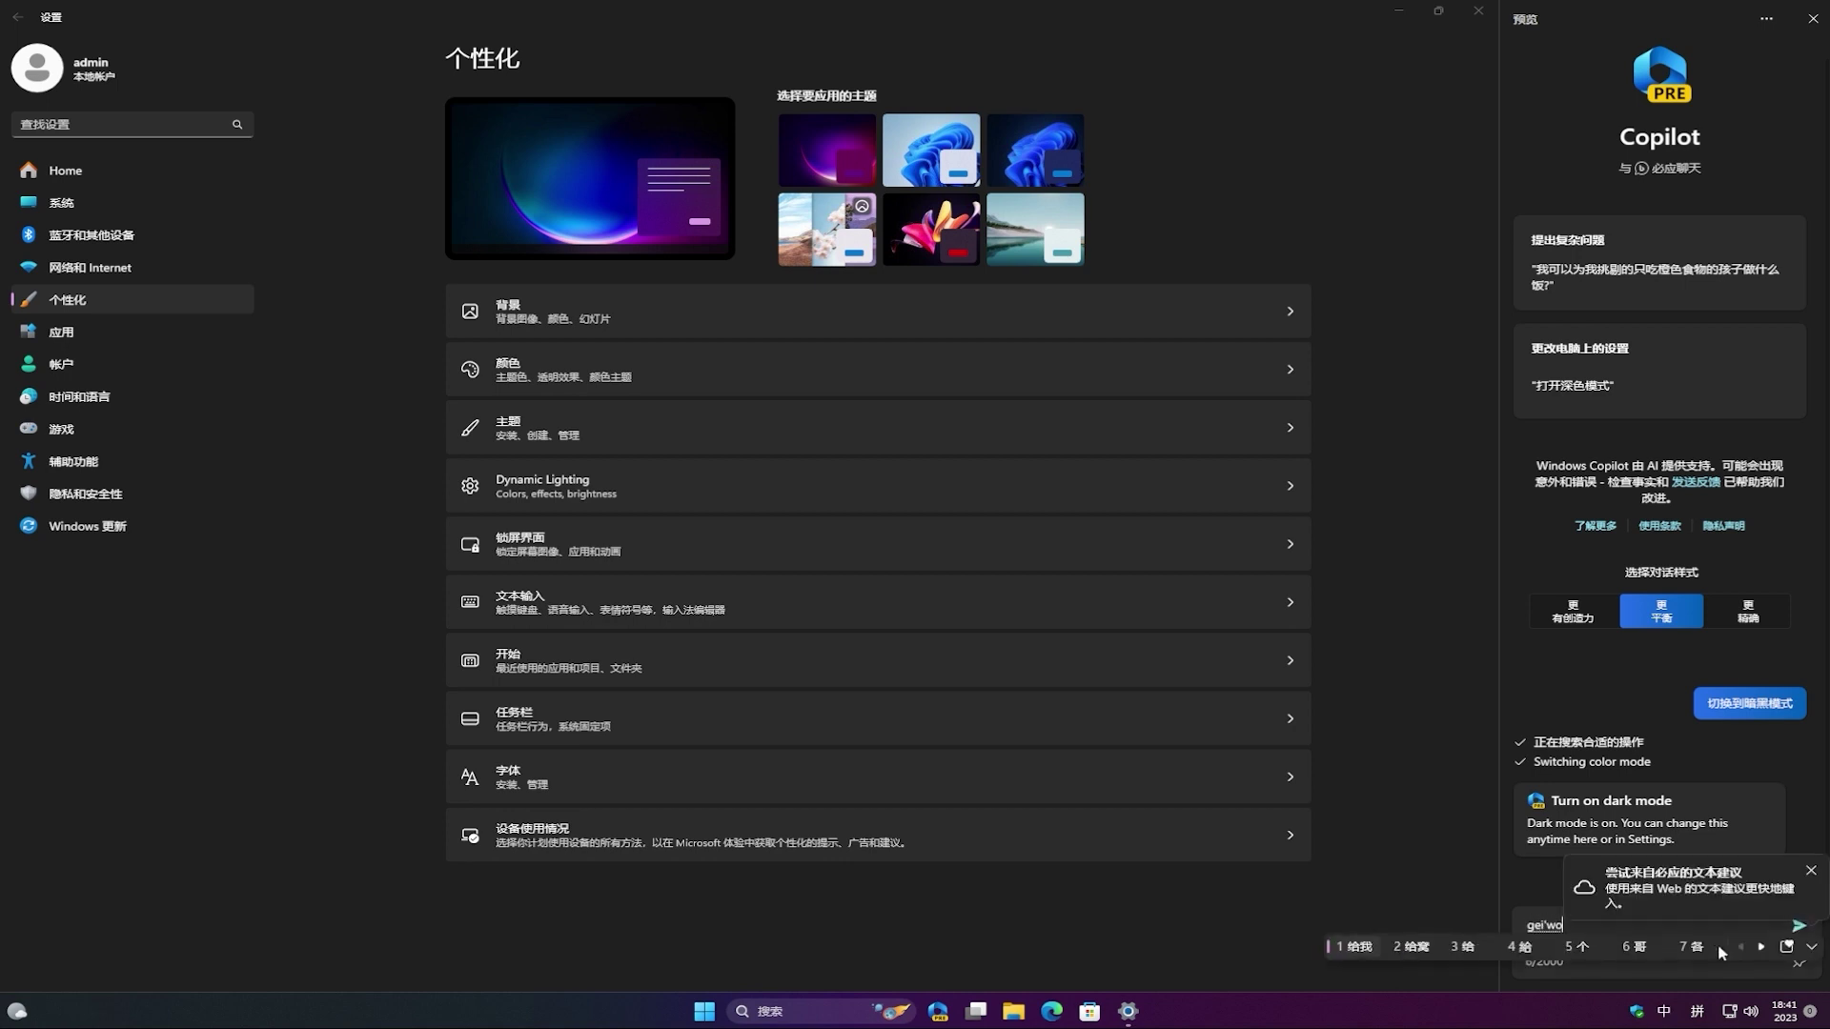
text(ayifuyoushu)
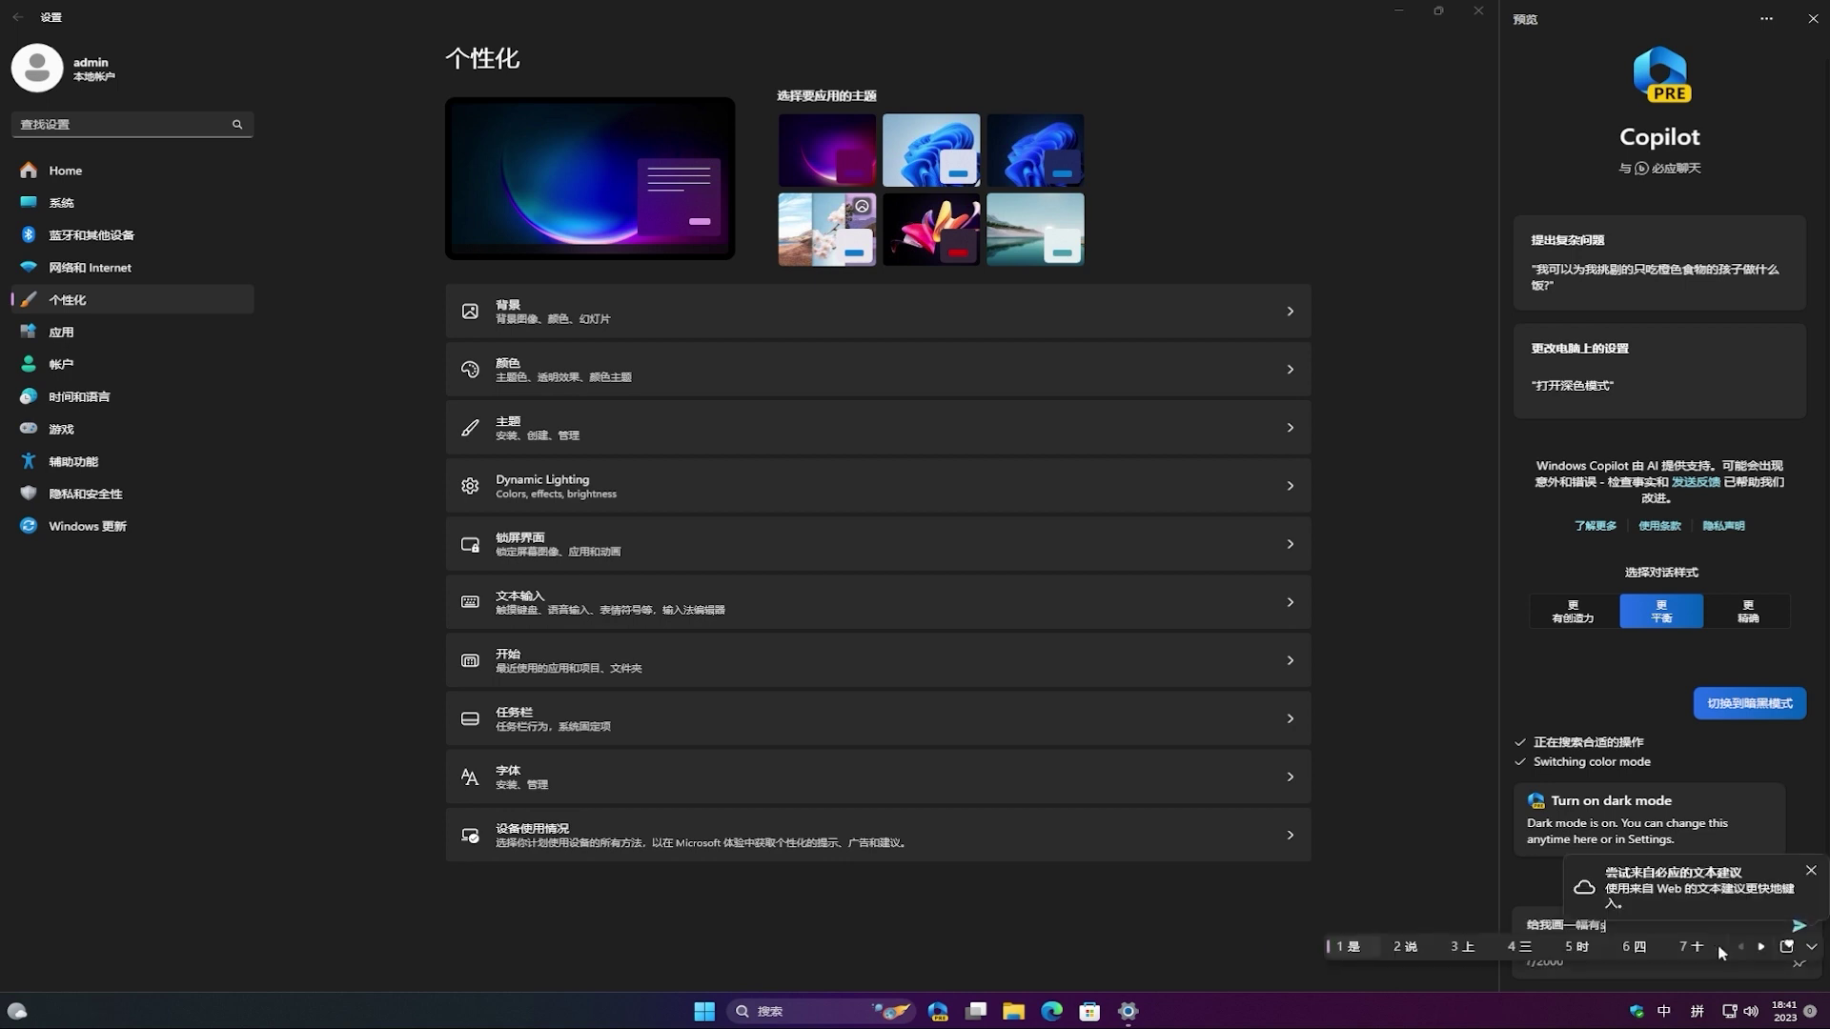
text(ilian)
key(space)
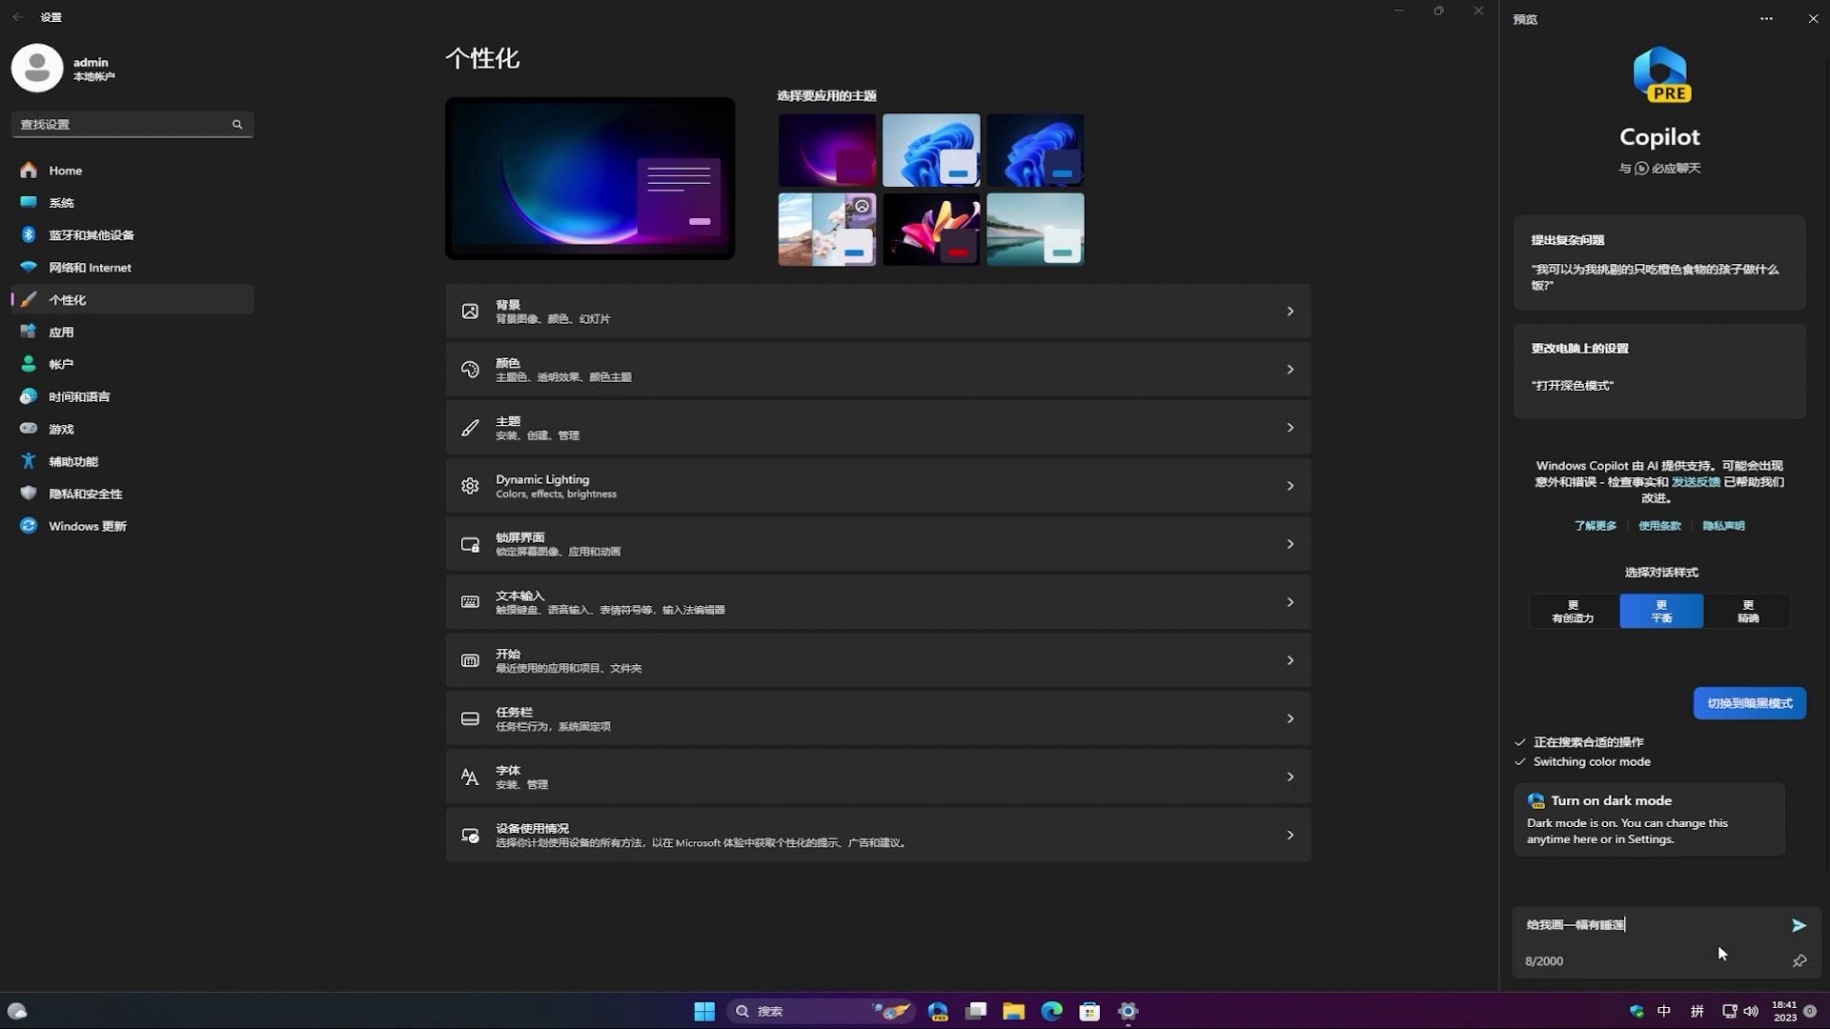
text(he)
key(space)
text(liyu2chi)
key(space)
text(de)
key(space)
text(ningjing)
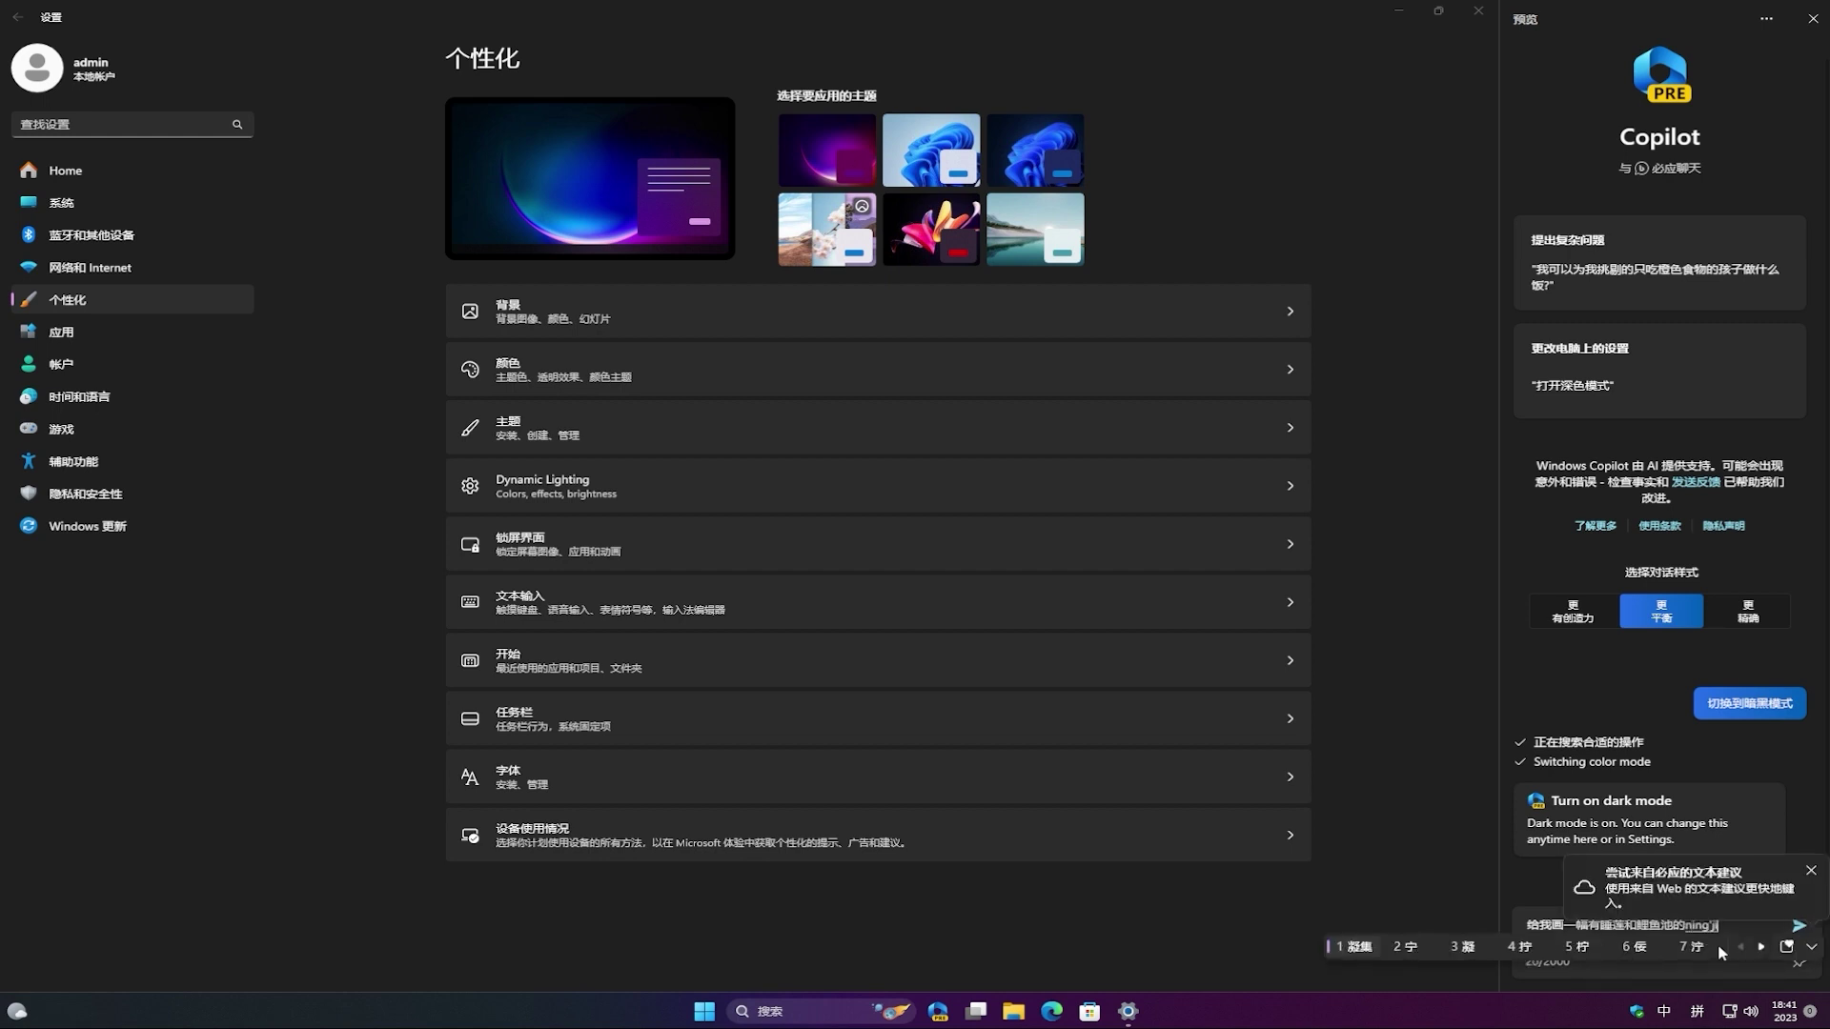
key(space)
text(huam)
key(space)
text(。)
key(Return)
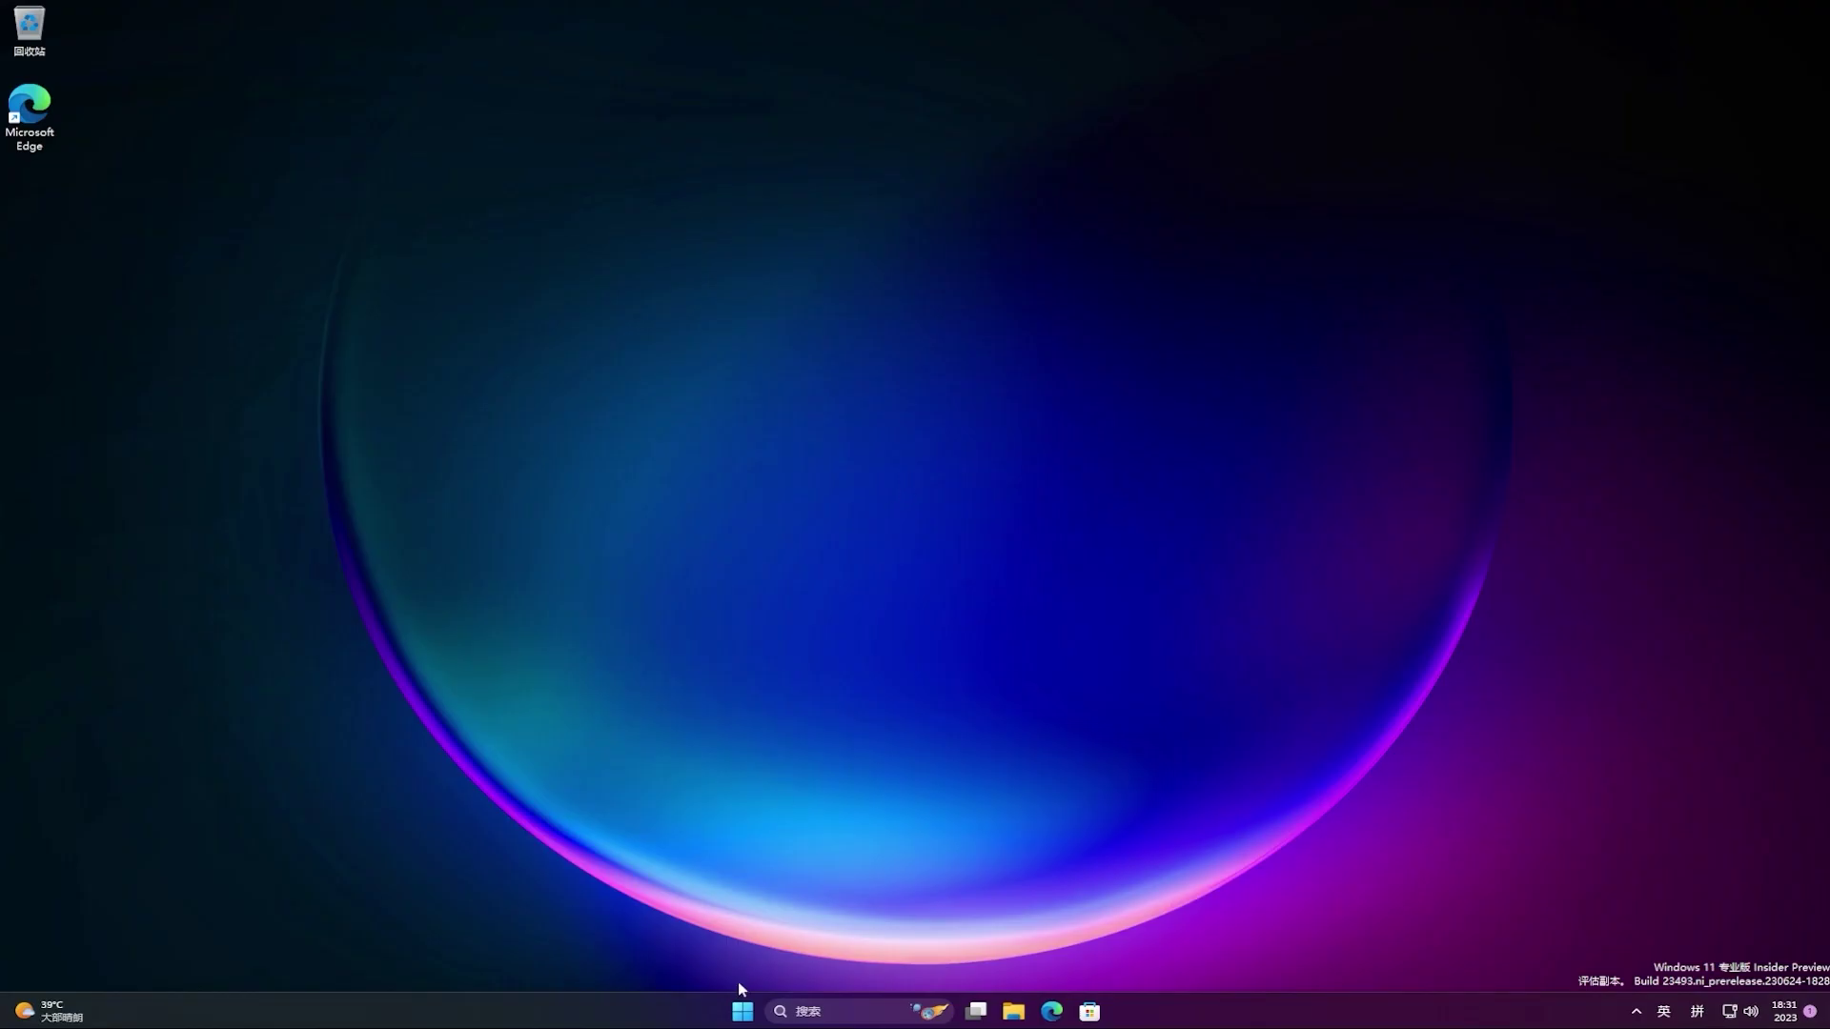
Step: Open the language and region settings and set the country or region to 美国
click(743, 1009)
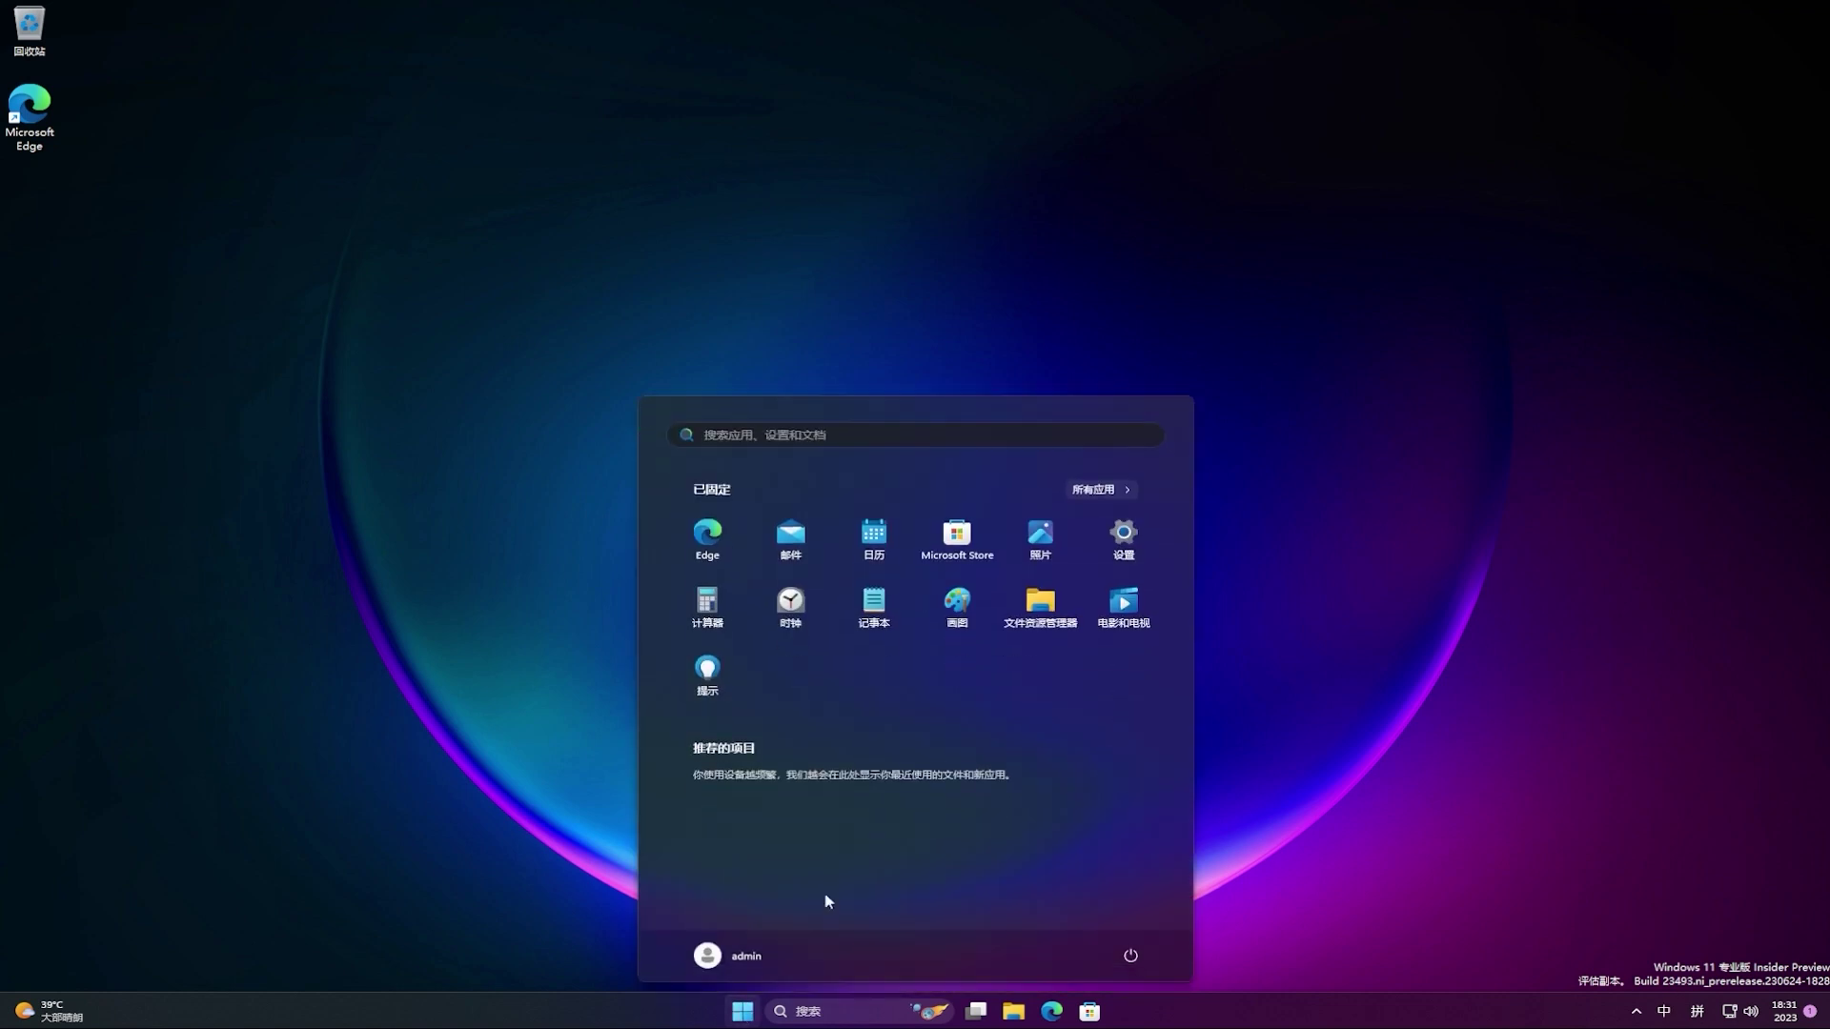
click(1134, 531)
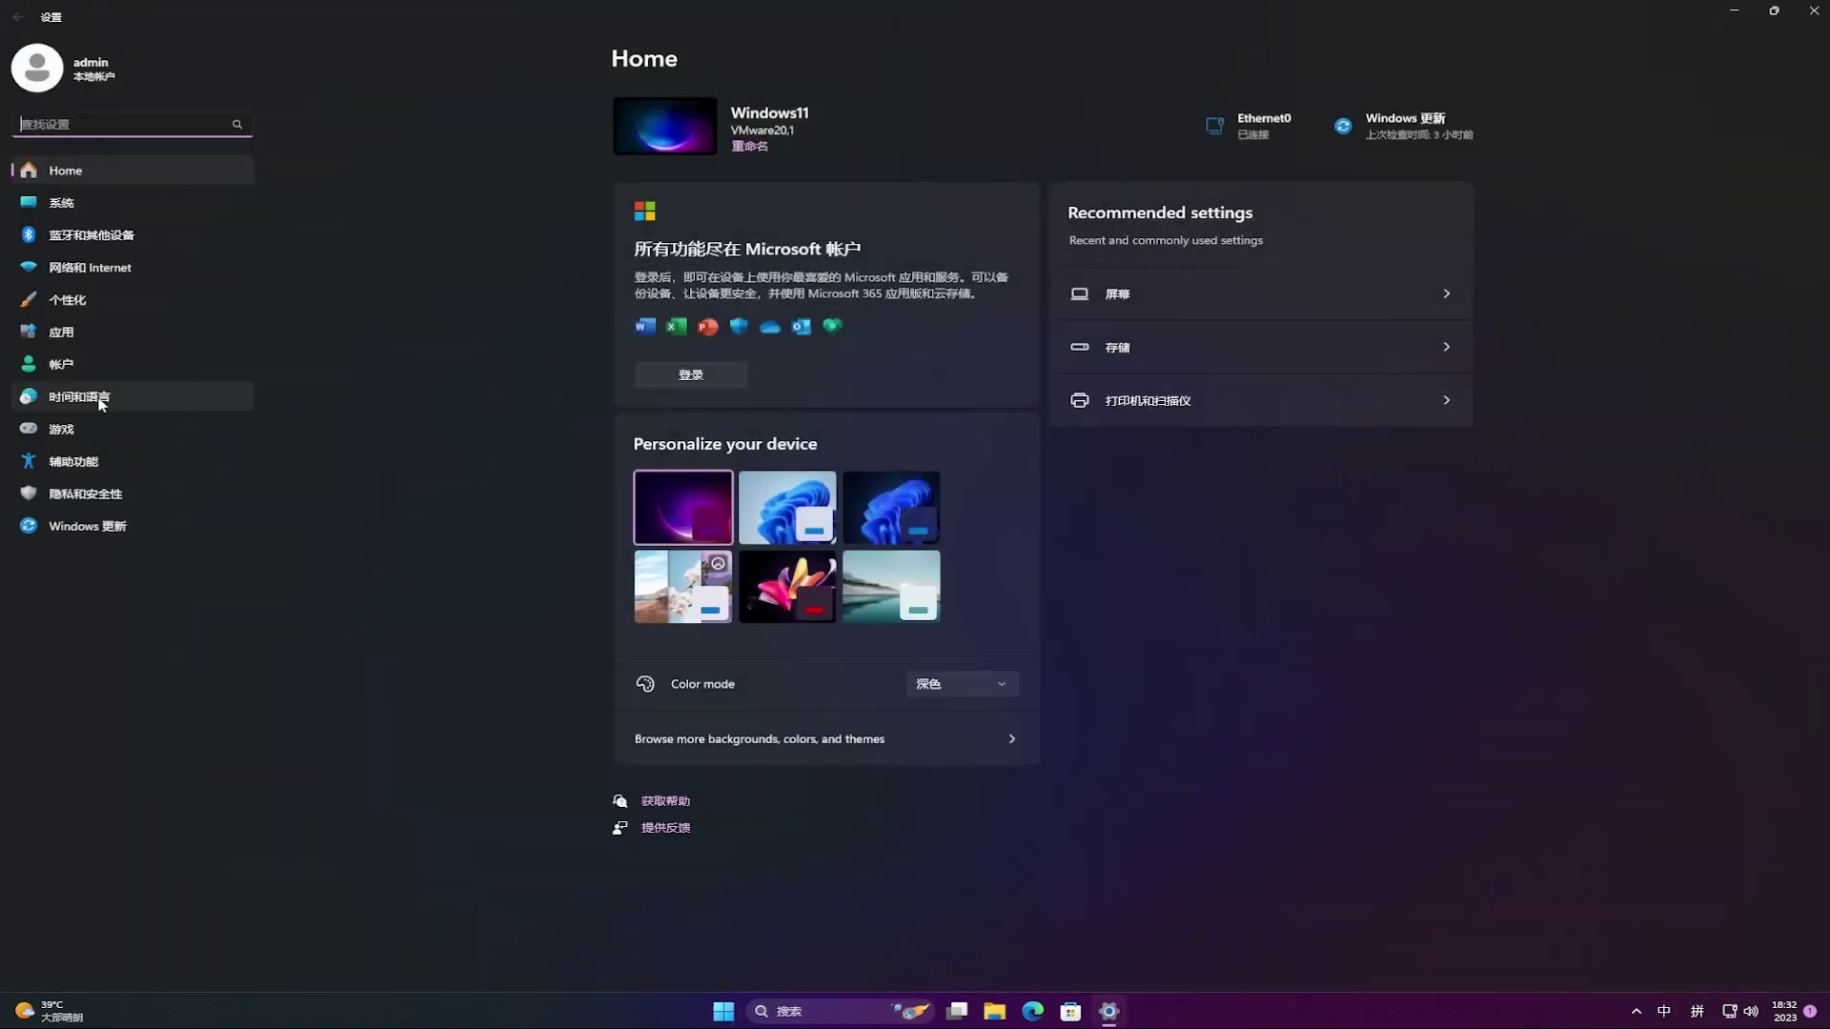
click(101, 404)
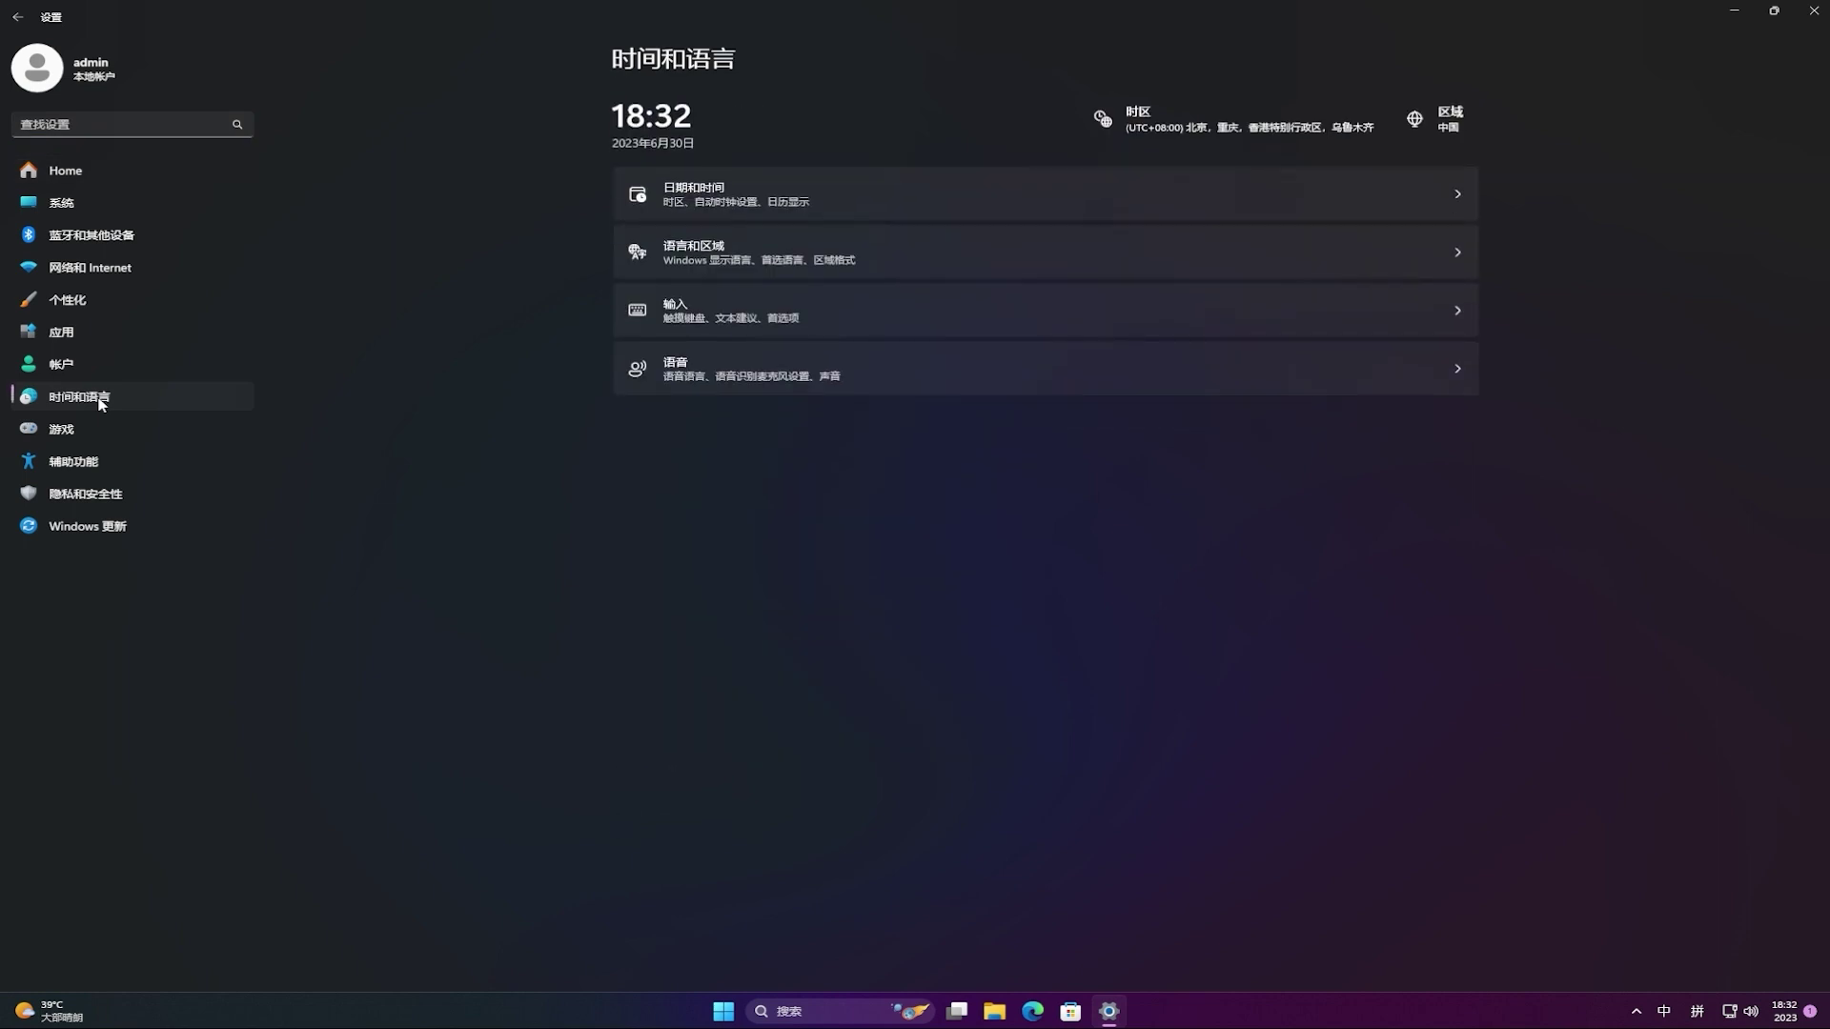
click(892, 269)
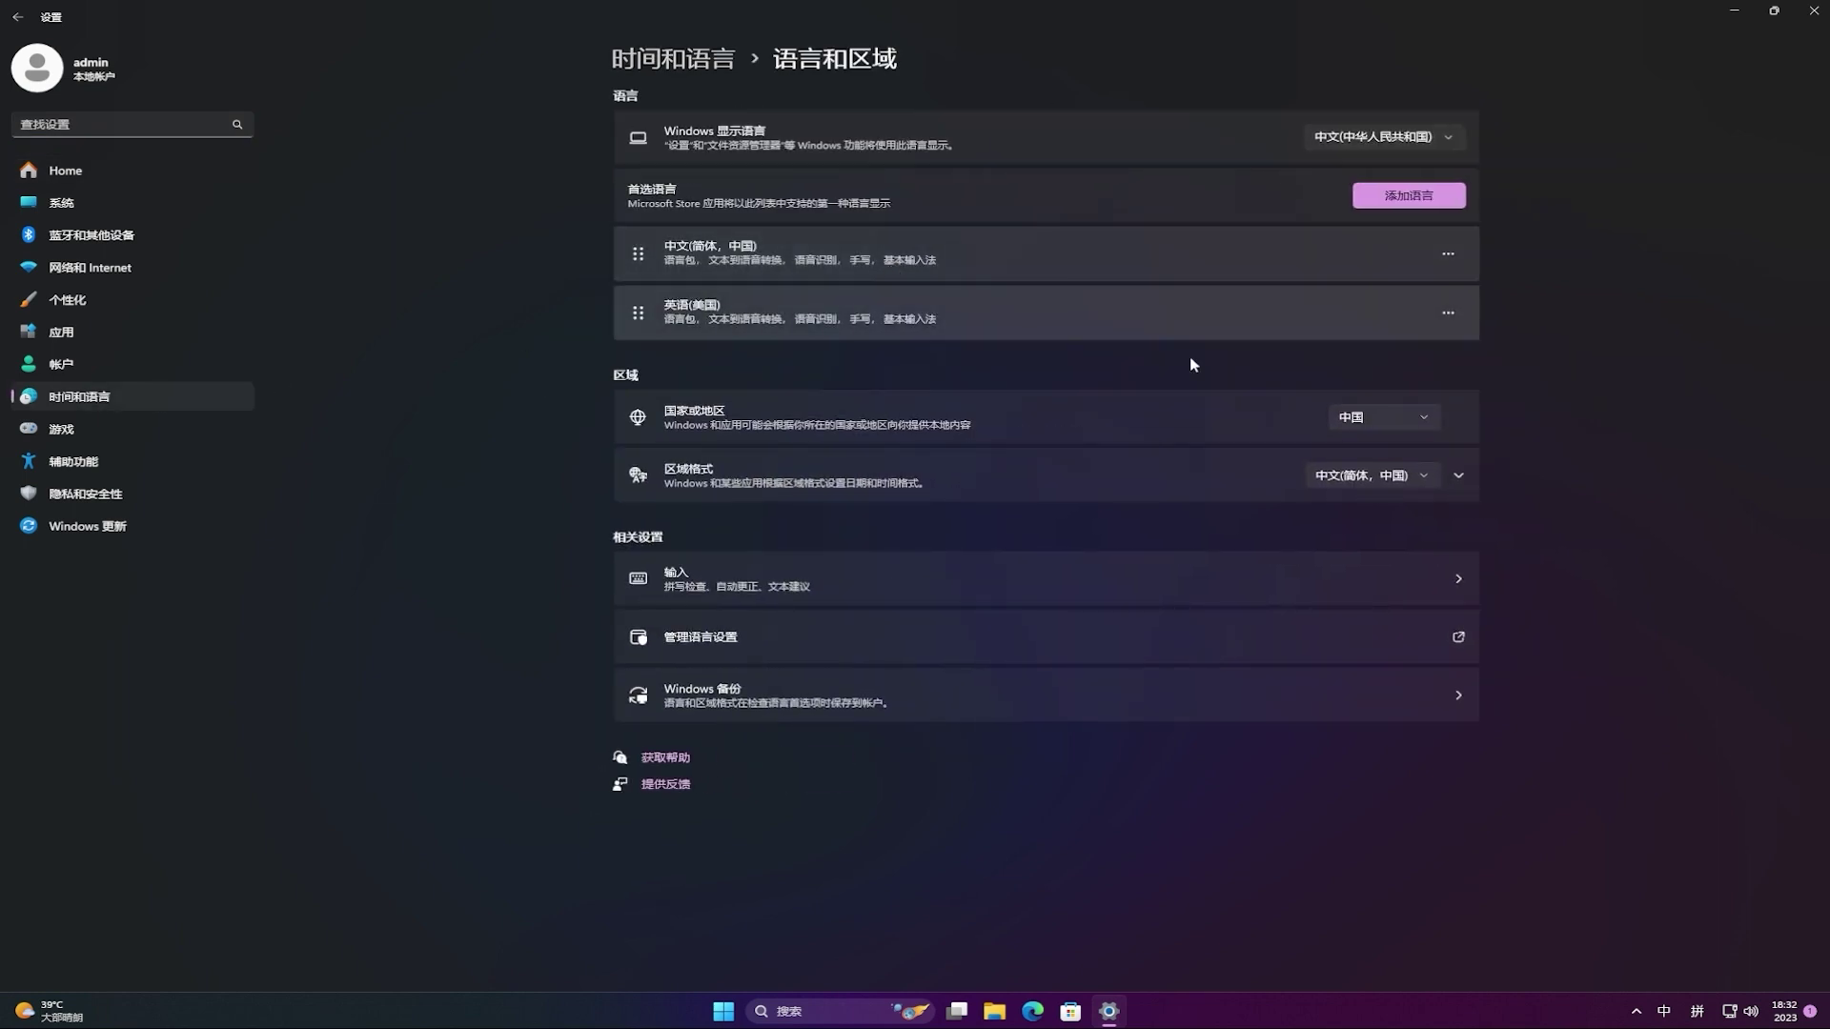
click(1397, 416)
scroll(1397, 416, up, 15)
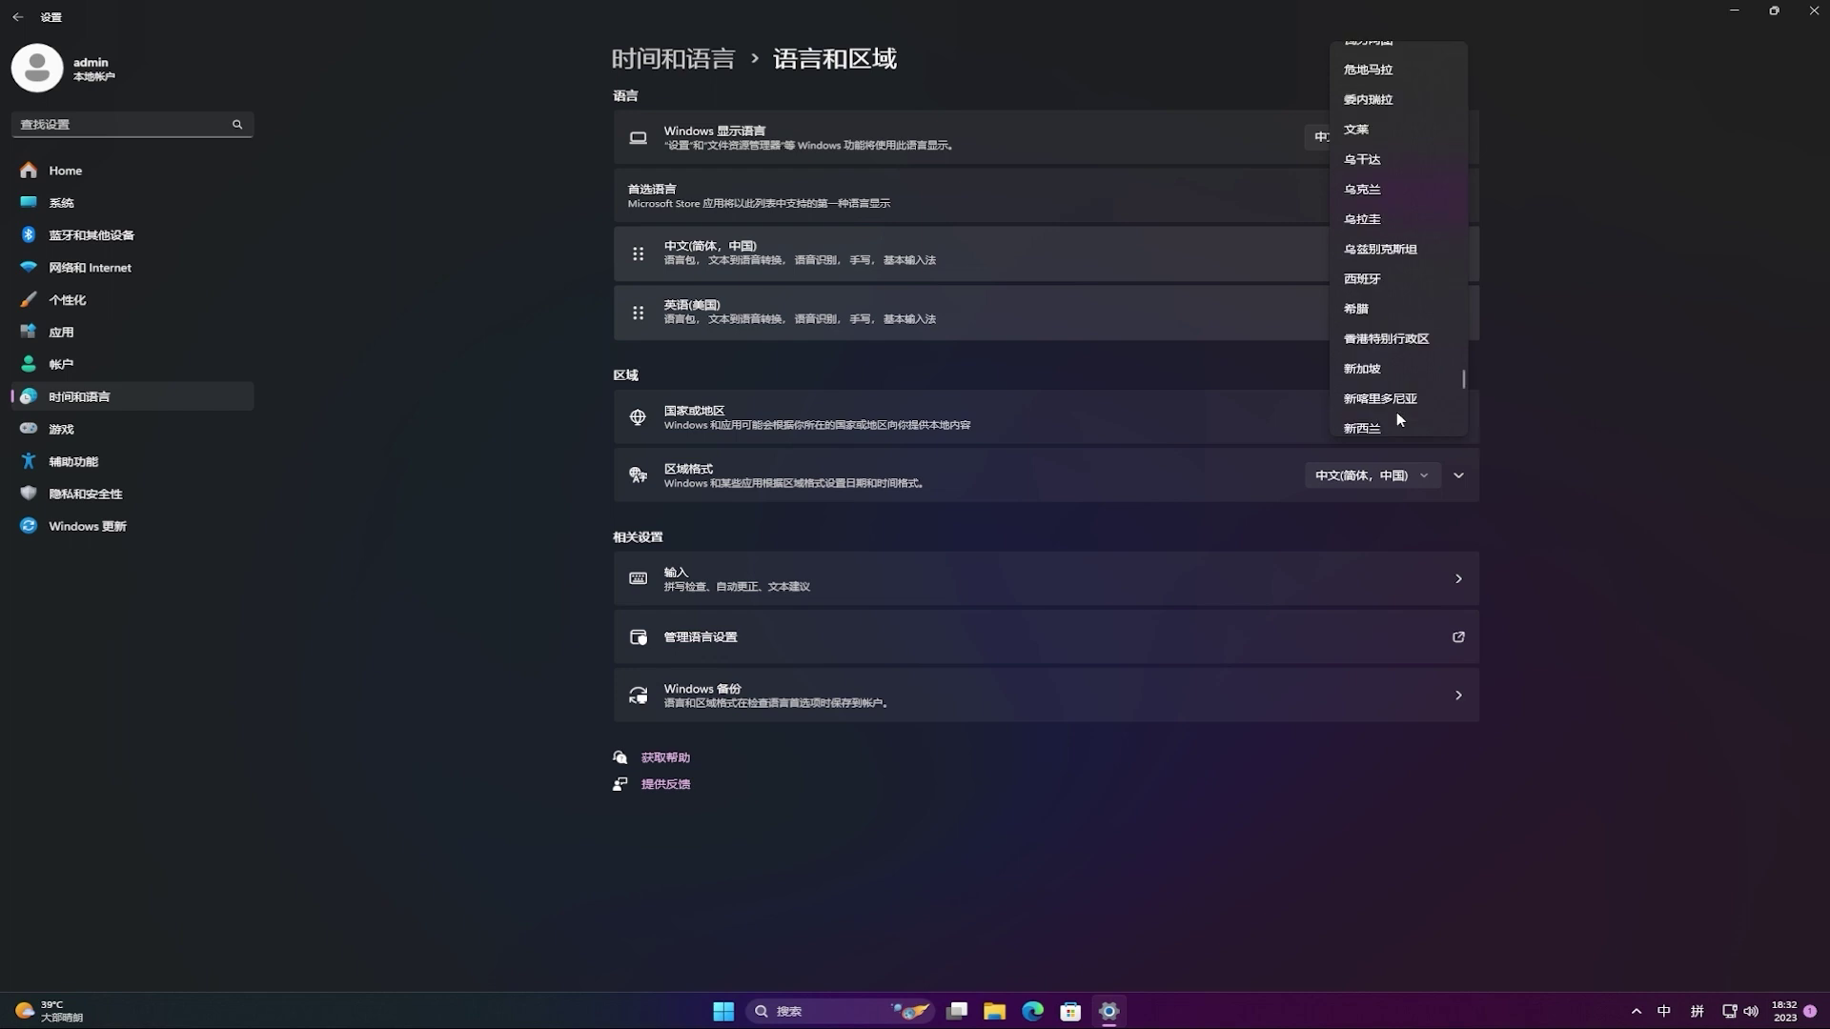
scroll(1398, 415, up, 10)
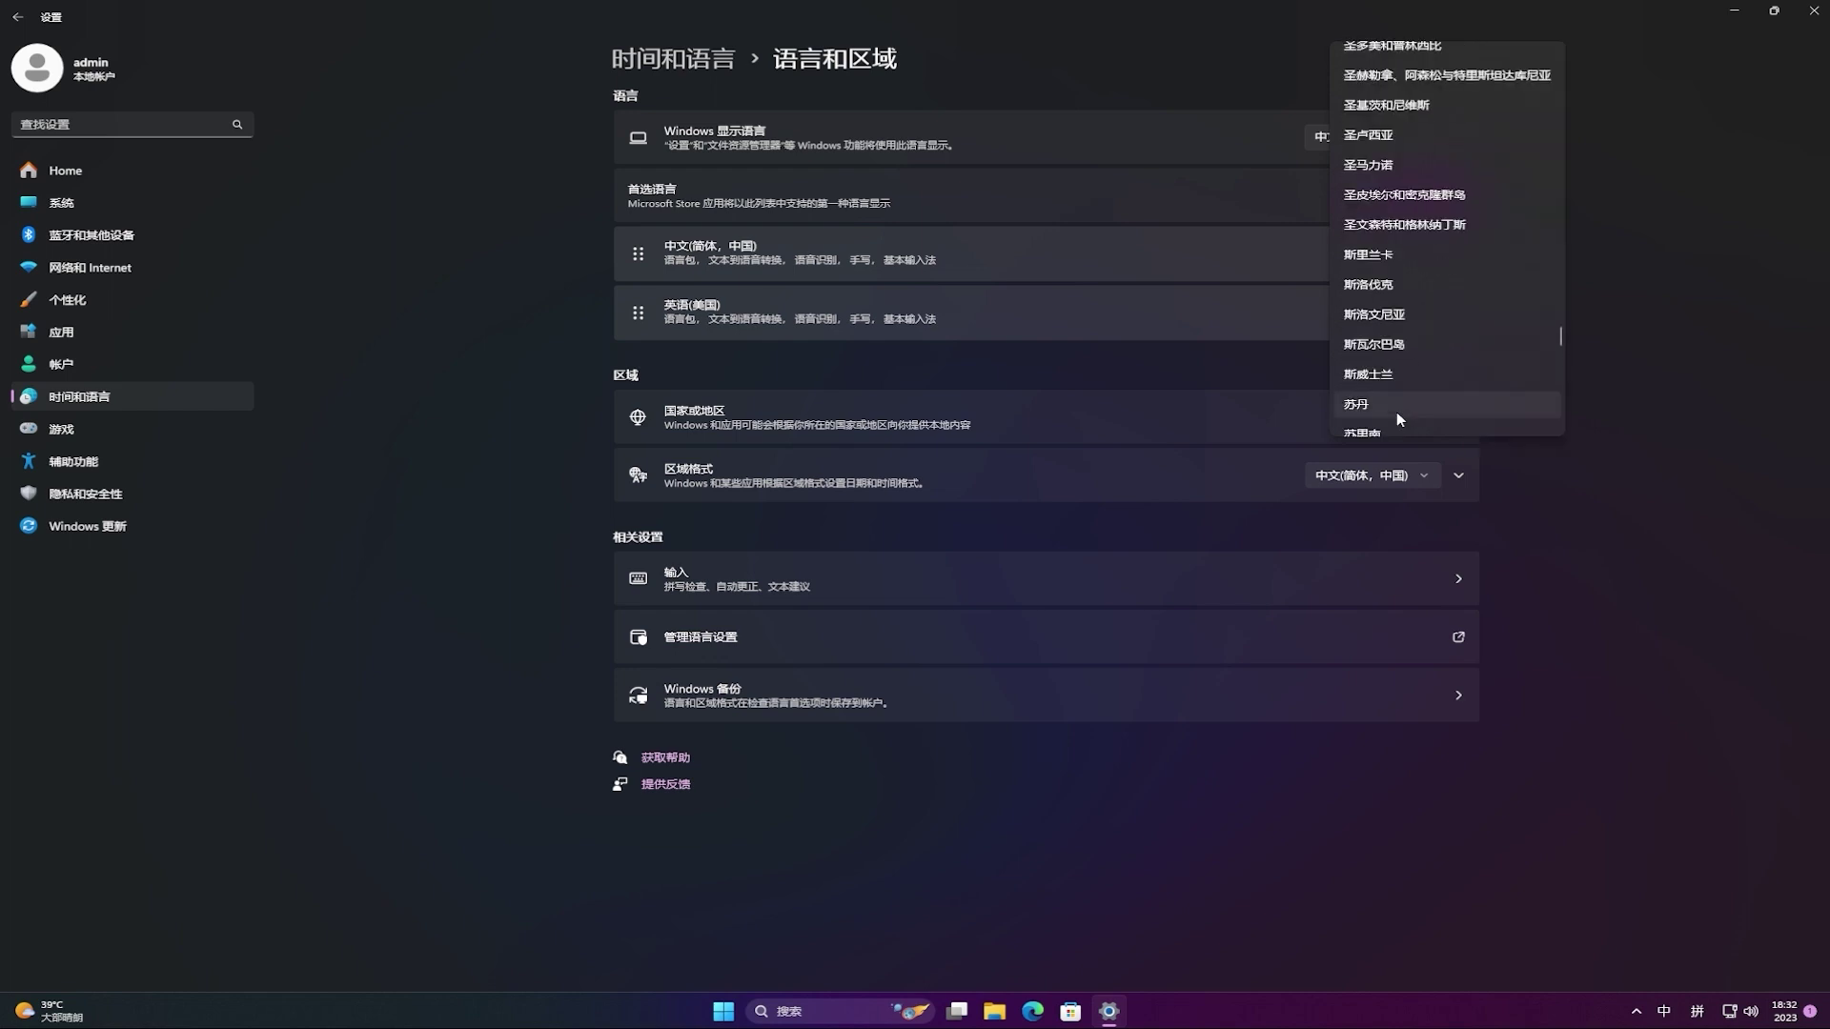
scroll(1398, 416, up, 12)
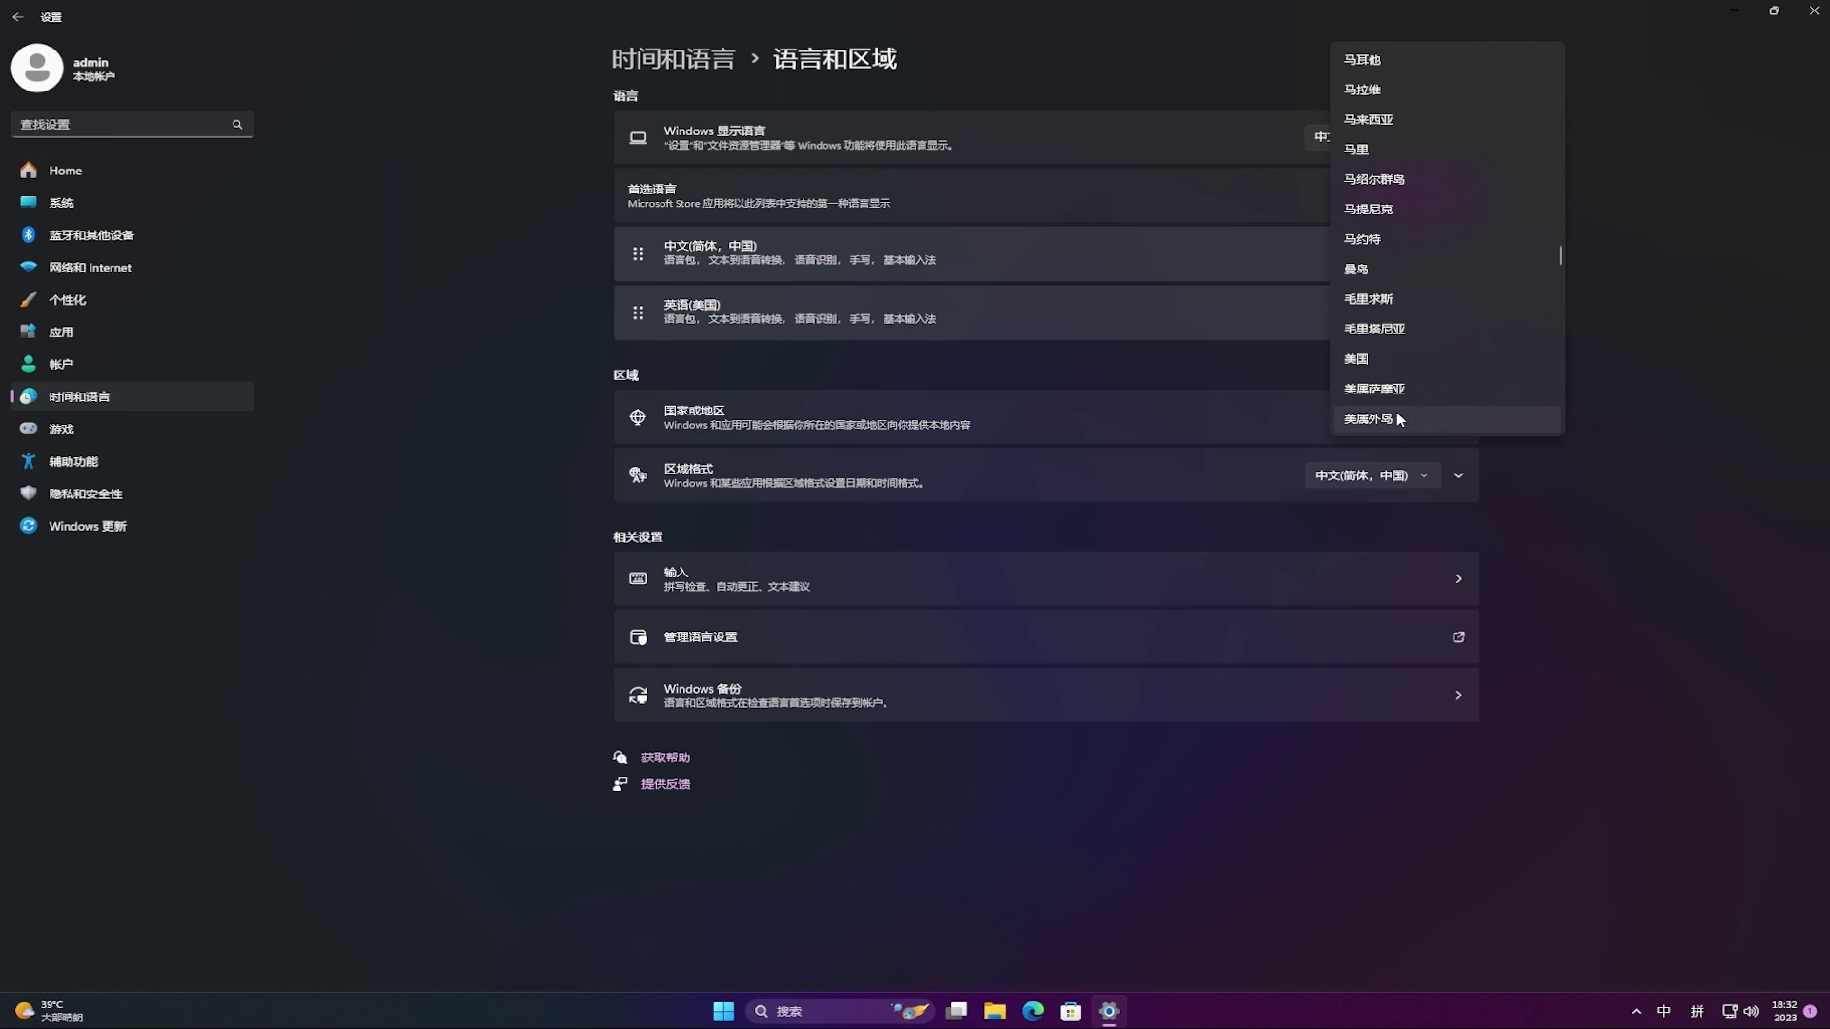
click(1400, 361)
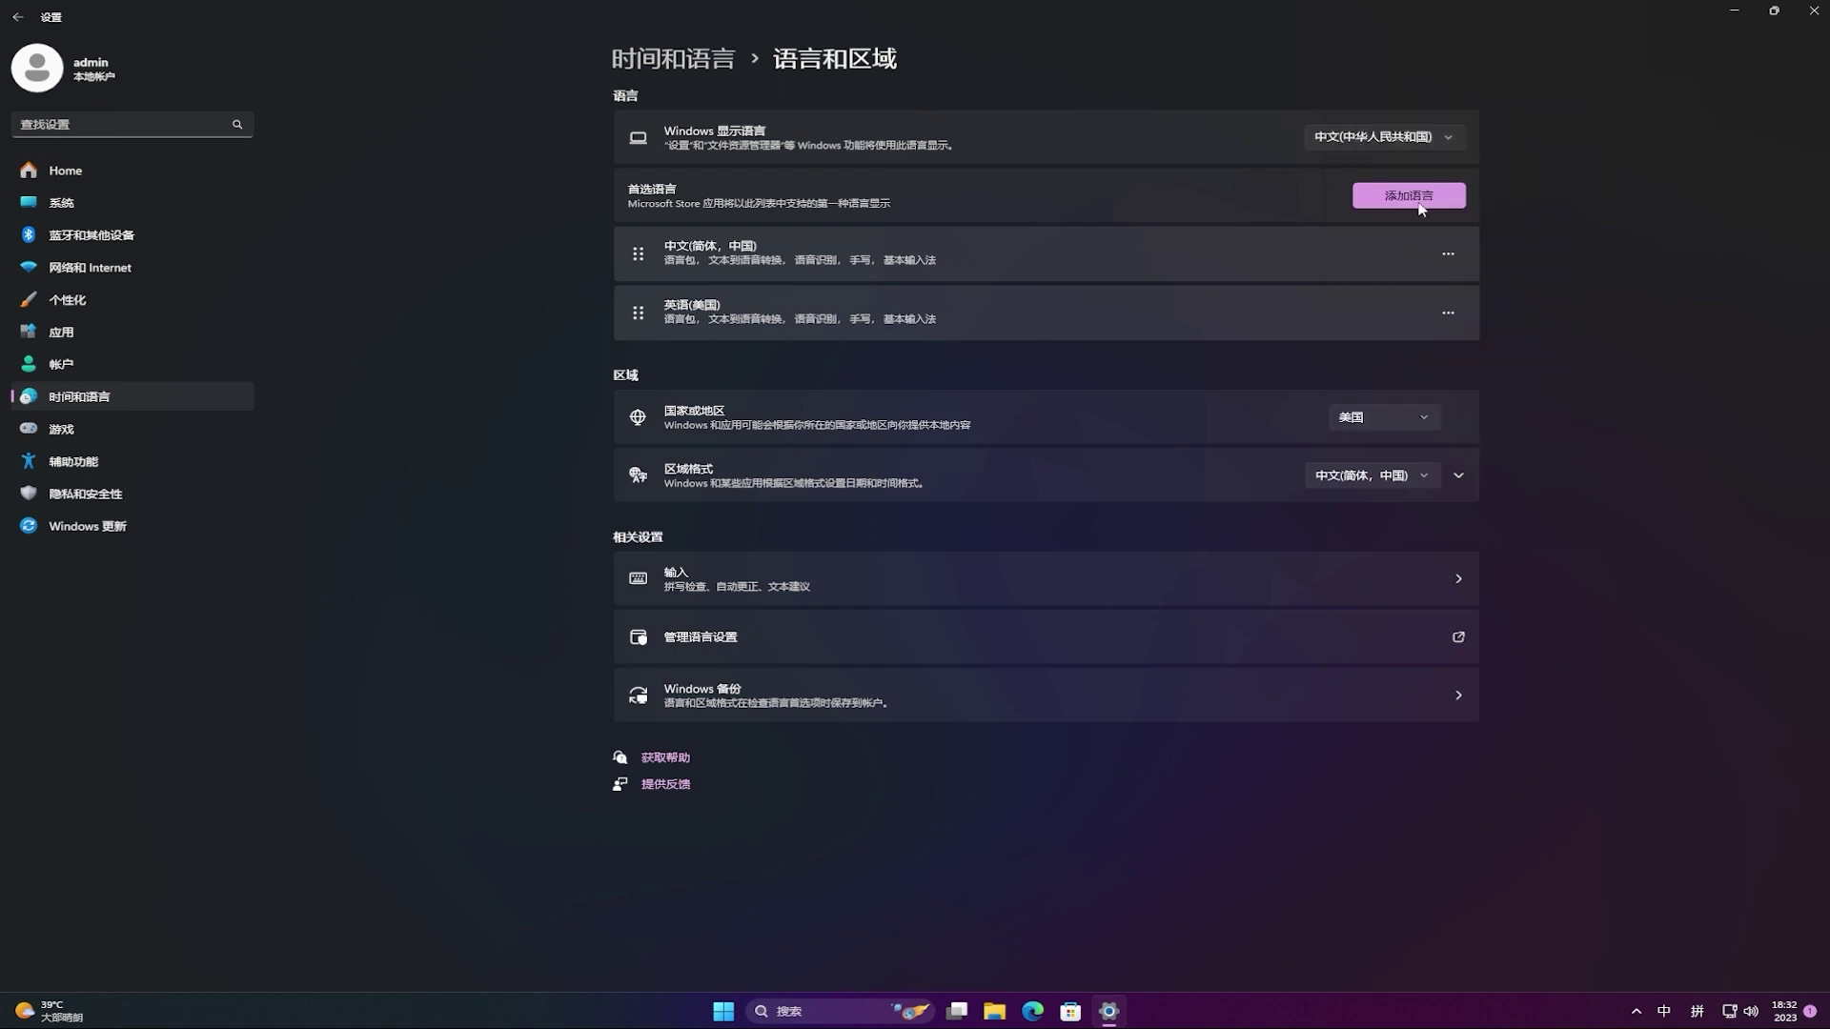
Step: Set the Windows display language to English (United States) and sign out to apply it
click(1412, 145)
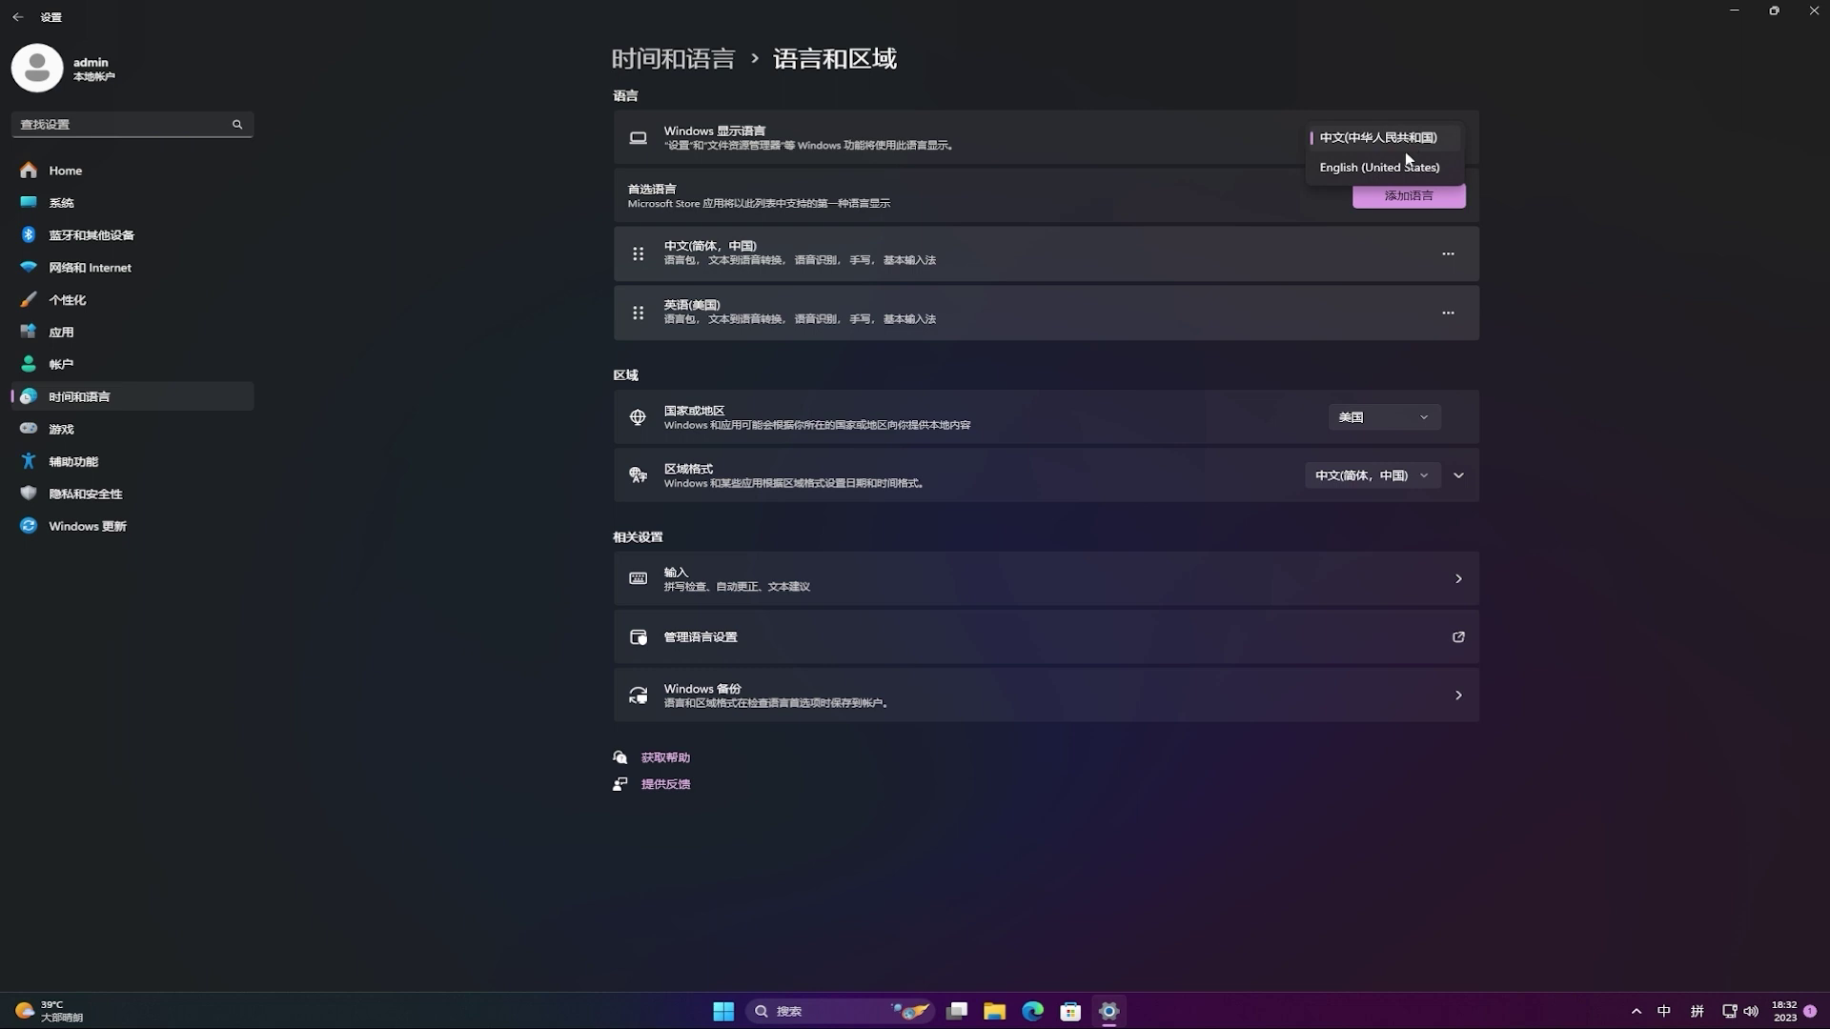
click(1401, 168)
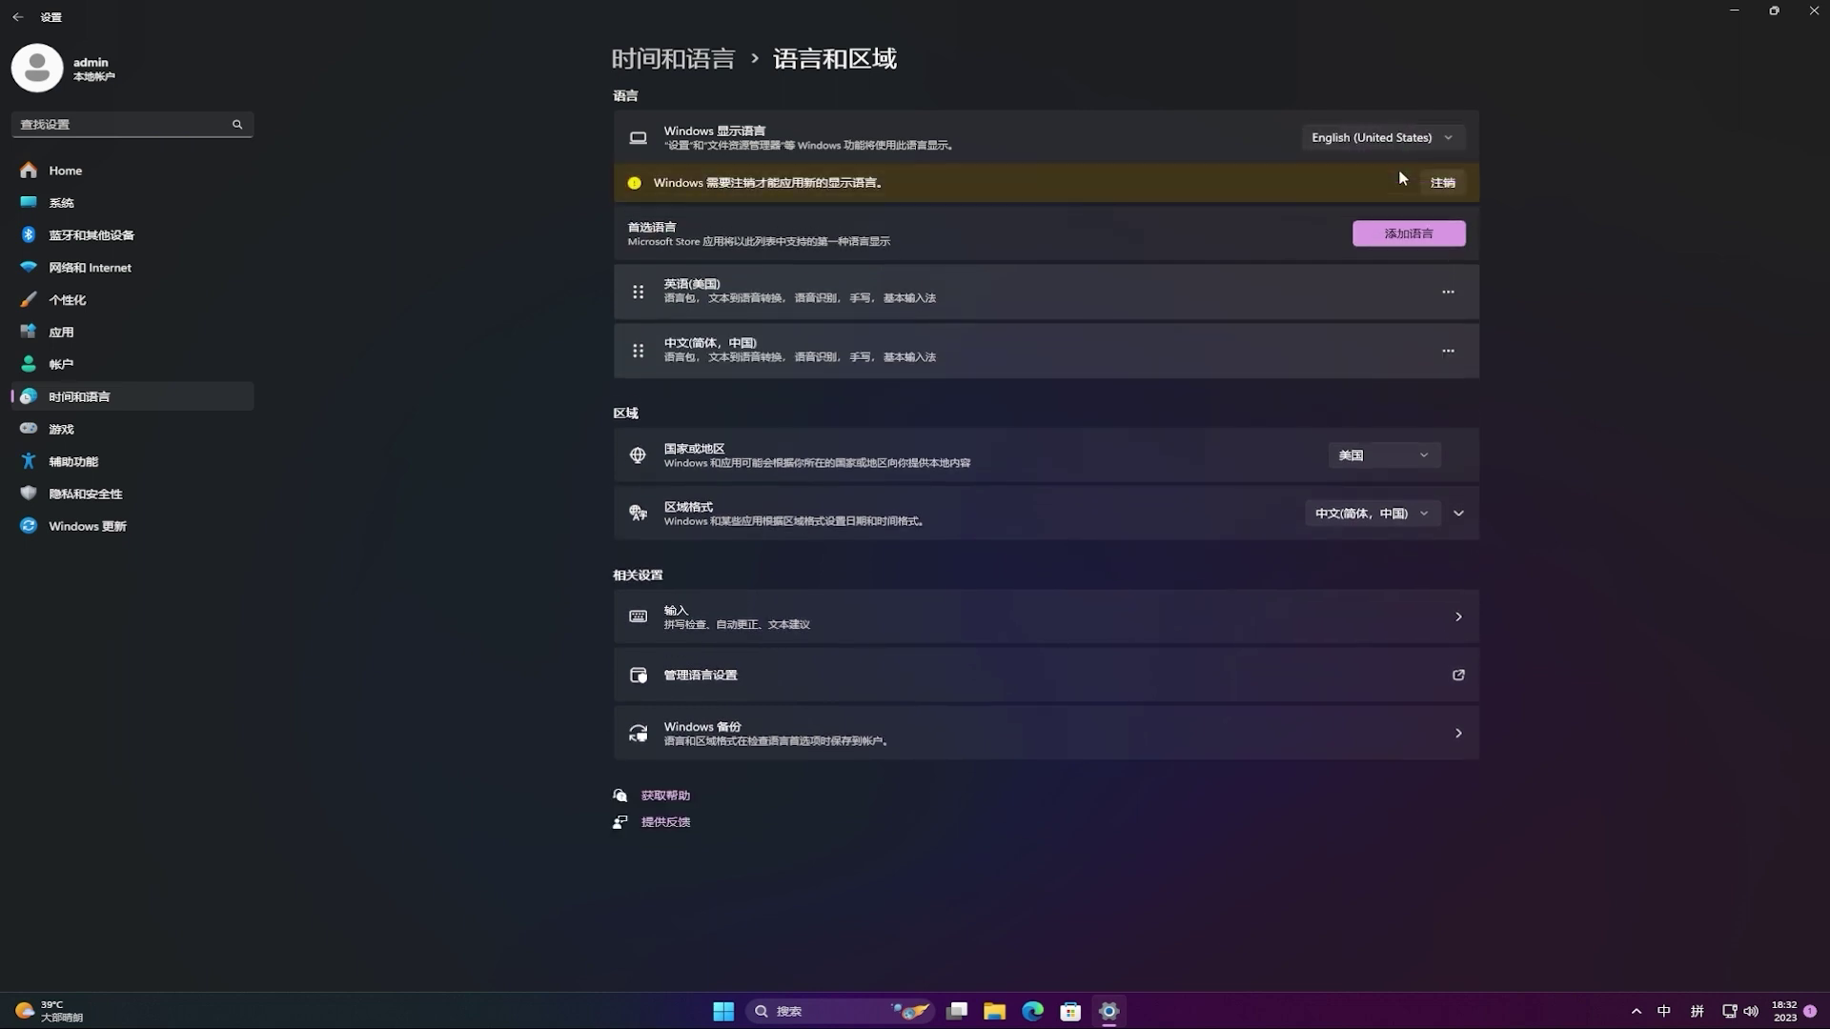
click(1443, 183)
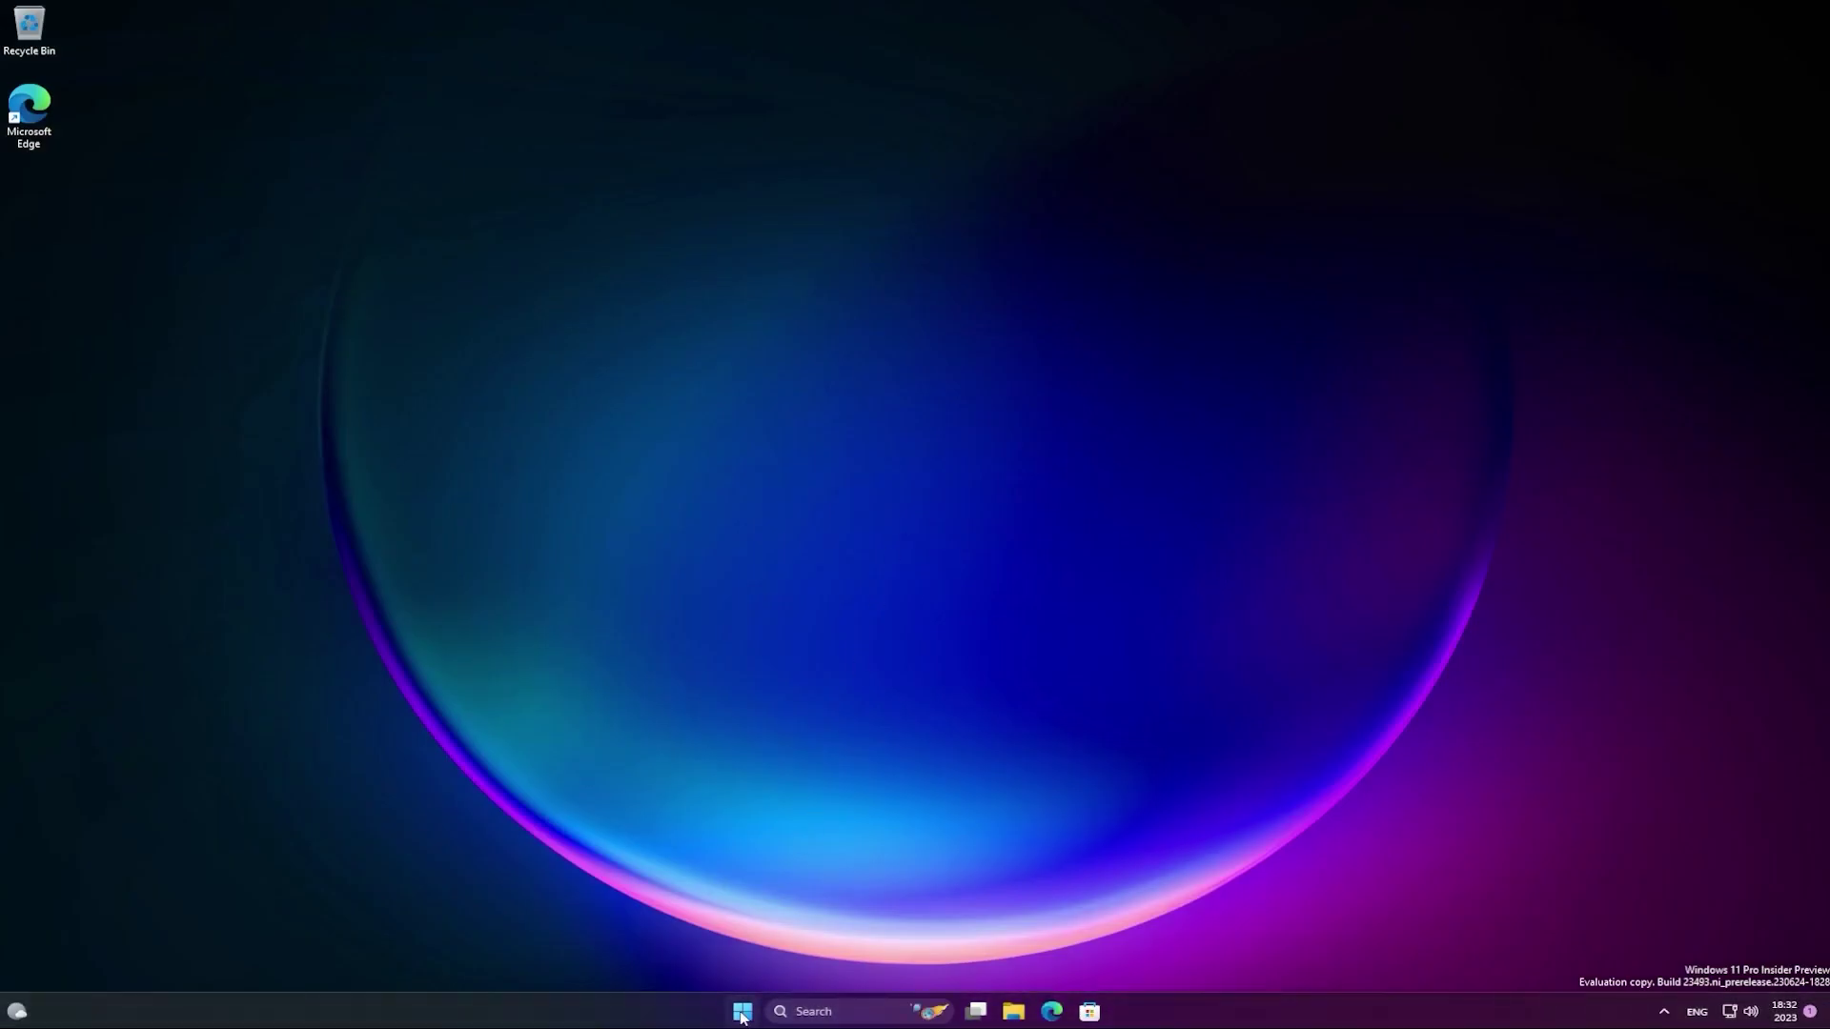
Step: Open Windows Update in Settings and check for updates
click(742, 1014)
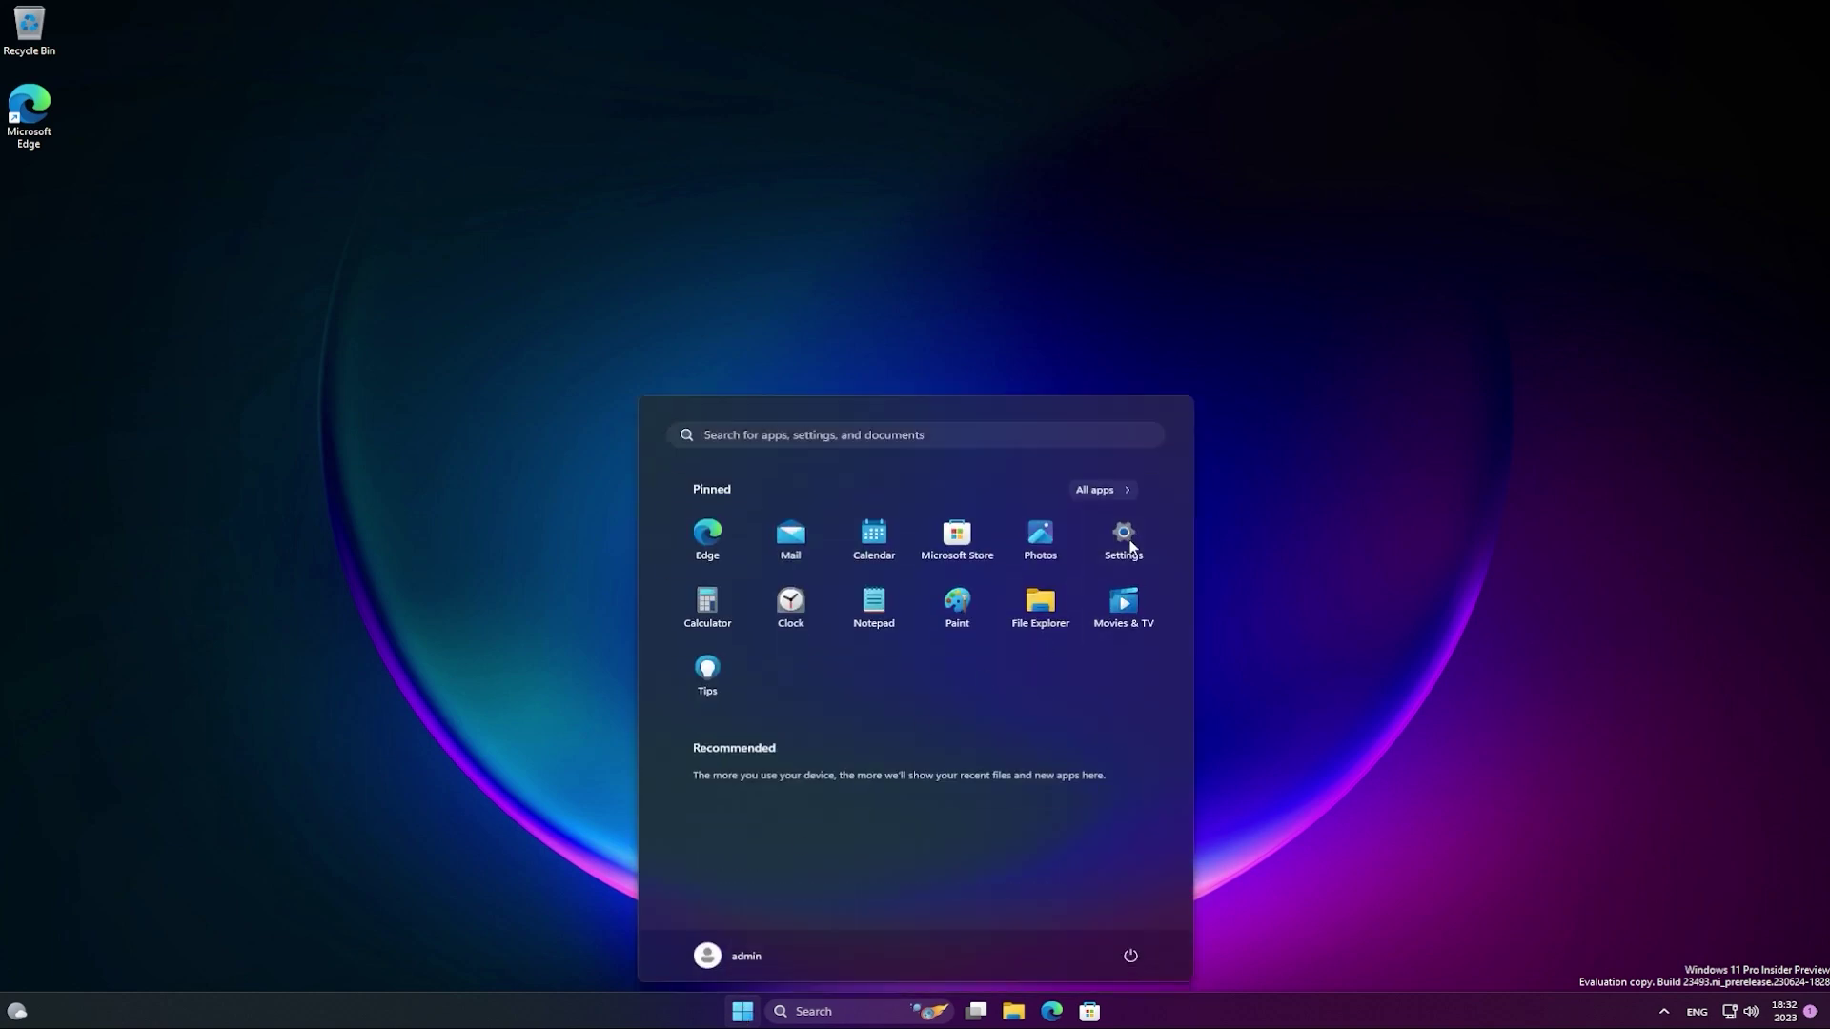
click(1126, 535)
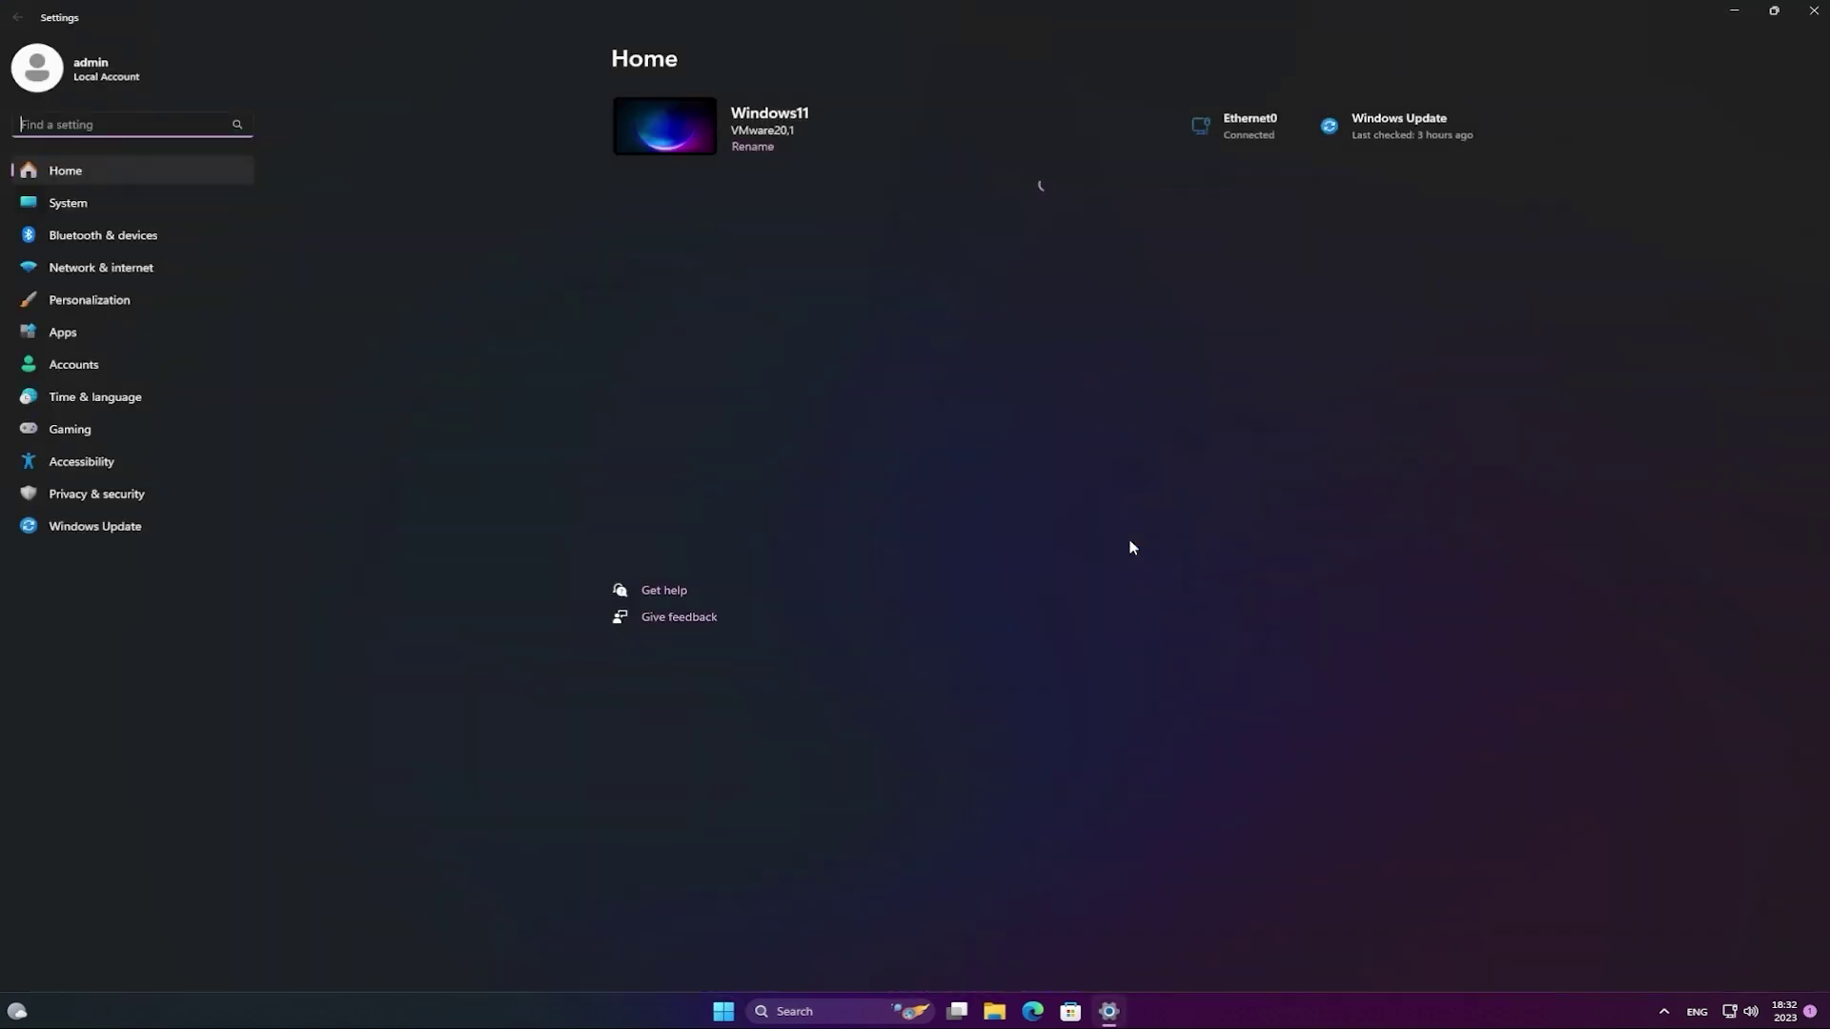
click(85, 524)
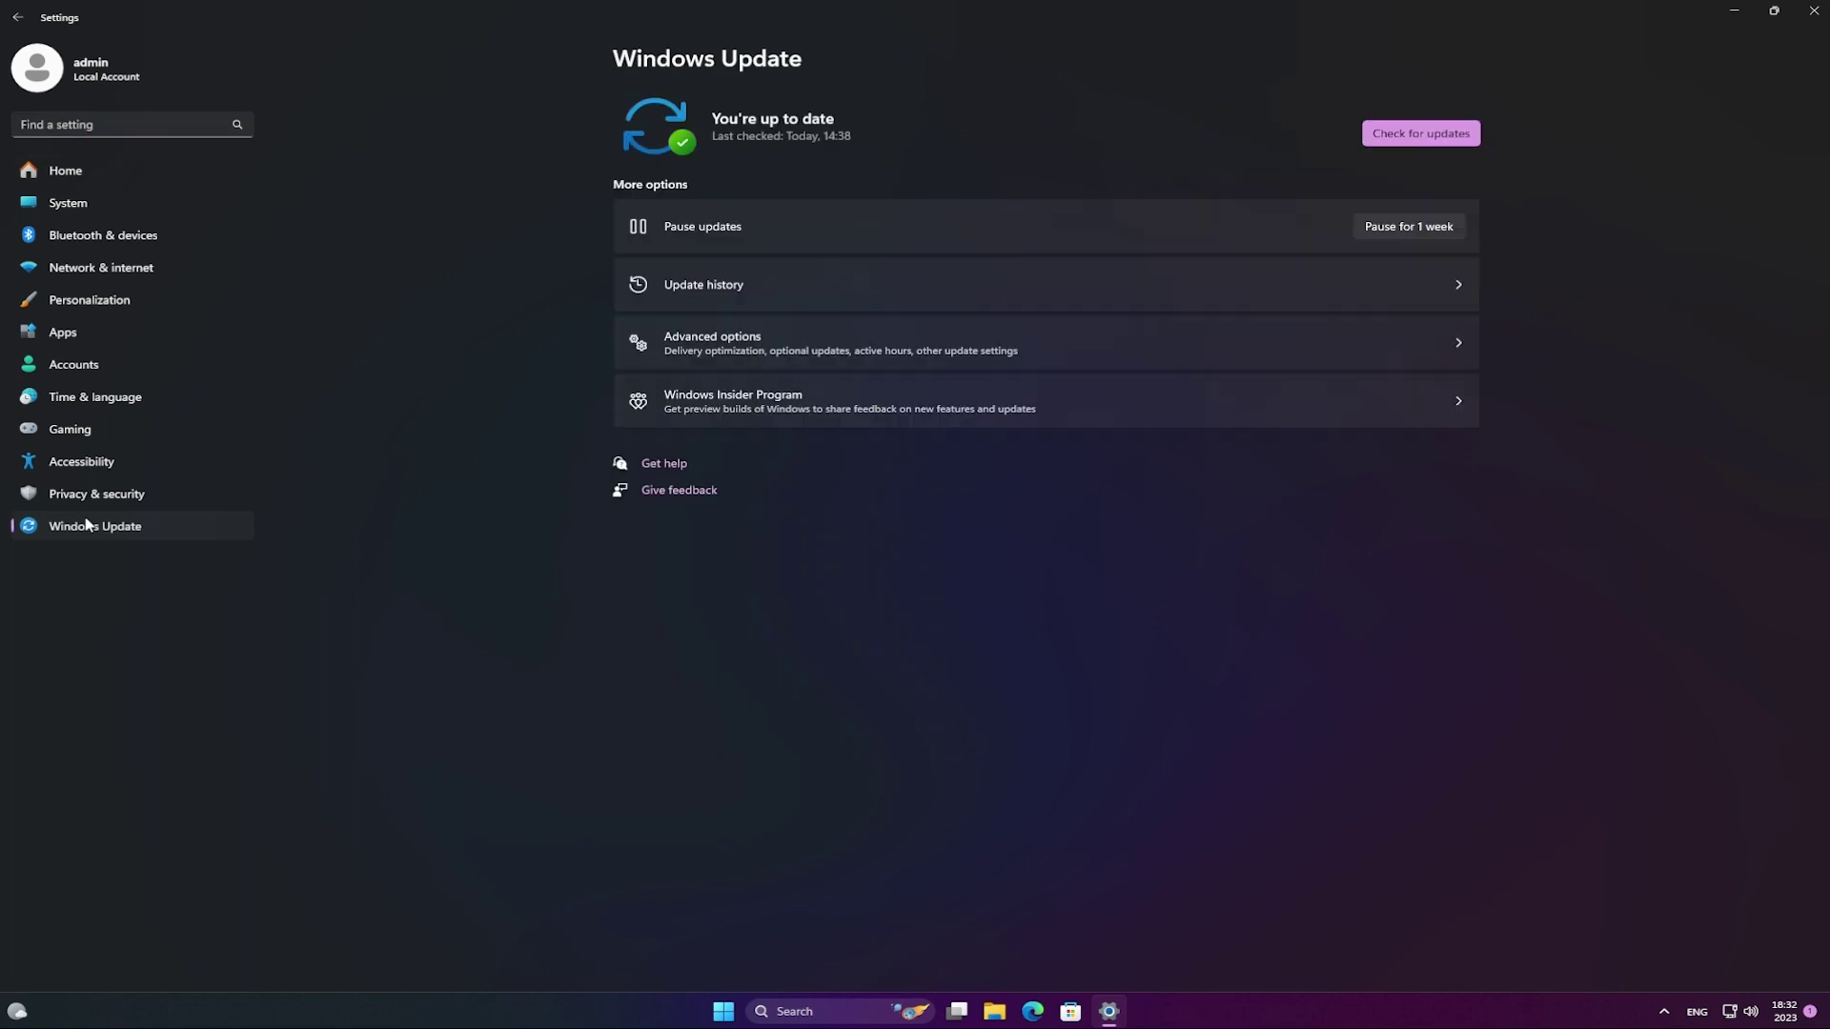
click(1420, 135)
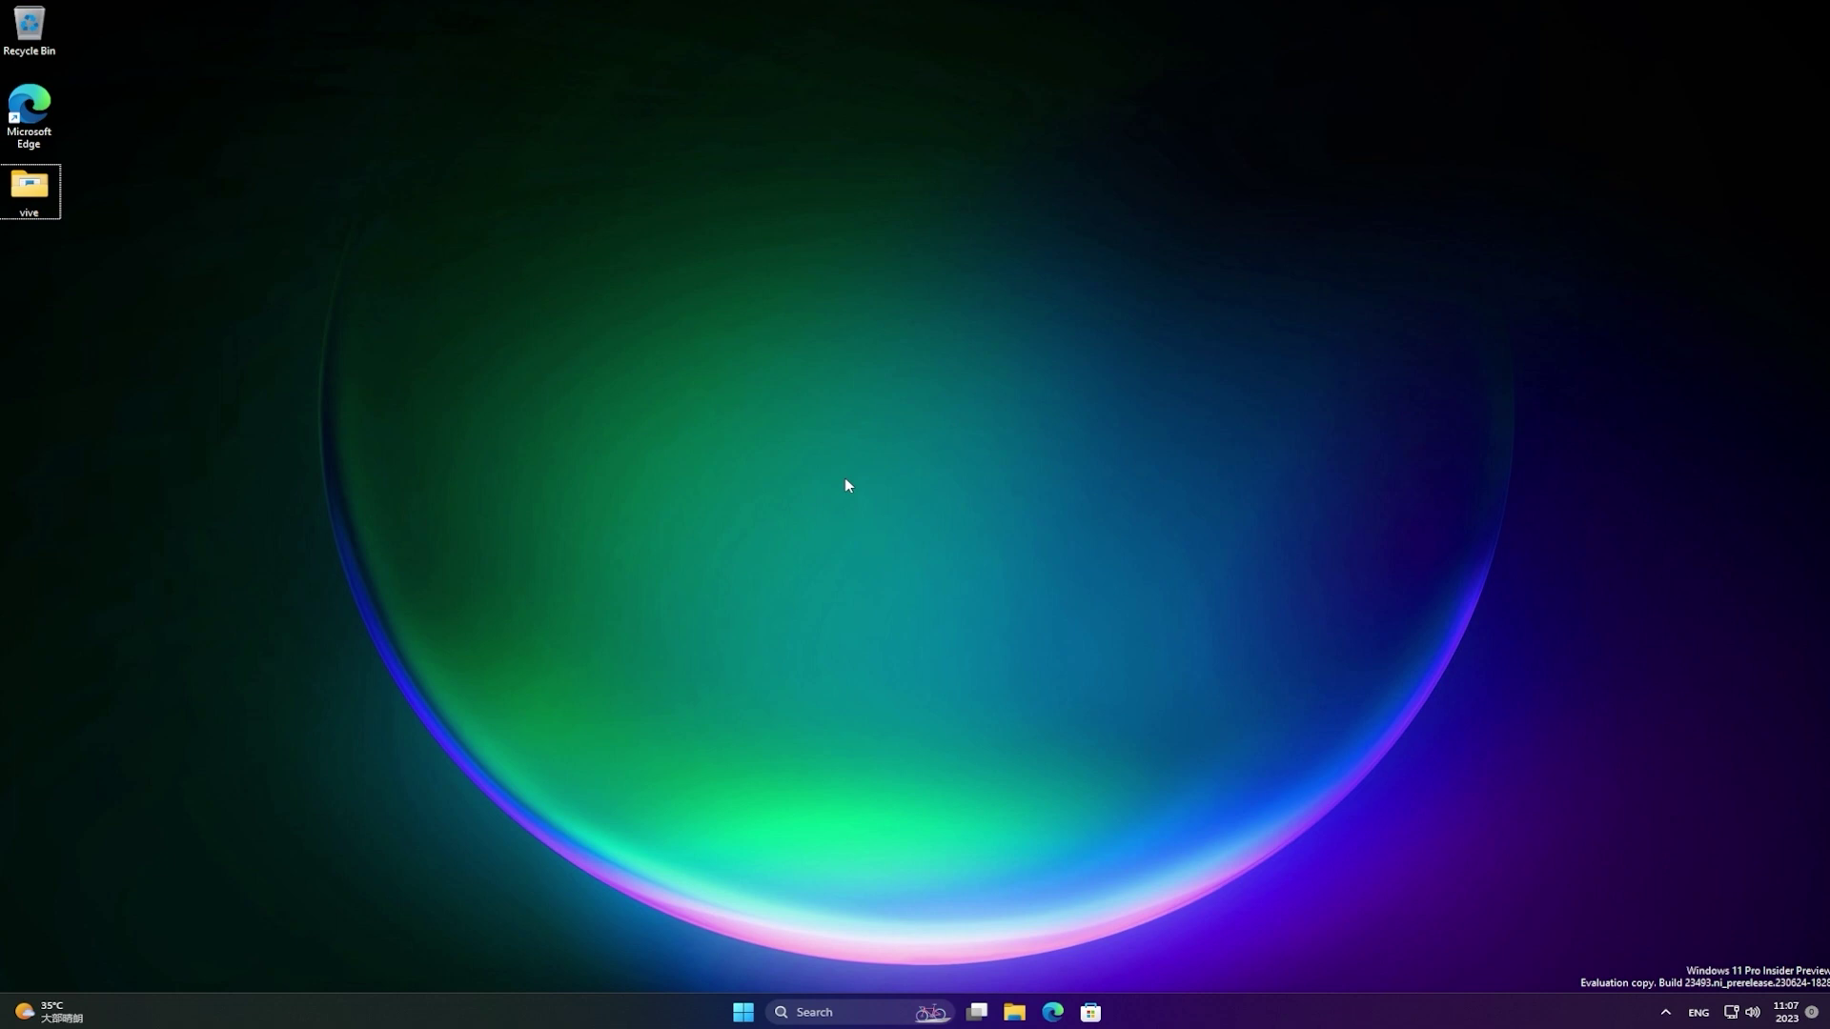
Step: Copy the full path of the desktop folder vive and close its window
double_click(48, 187)
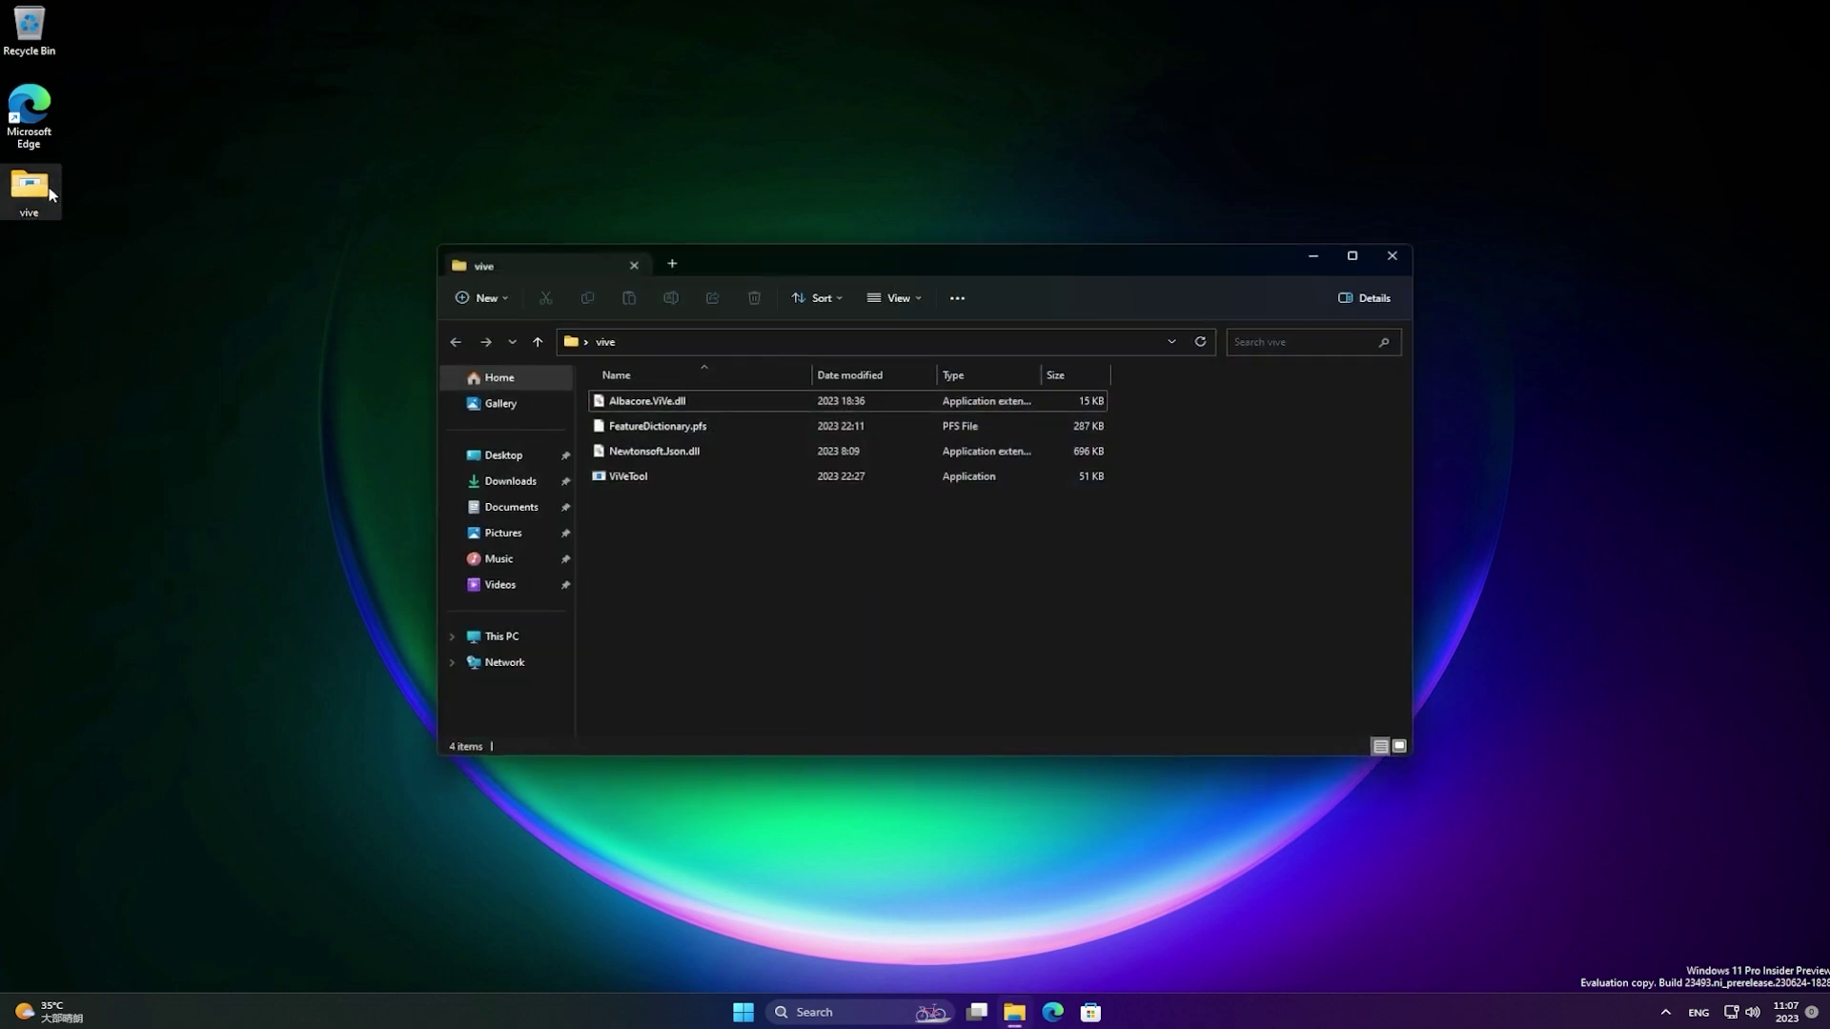
click(843, 347)
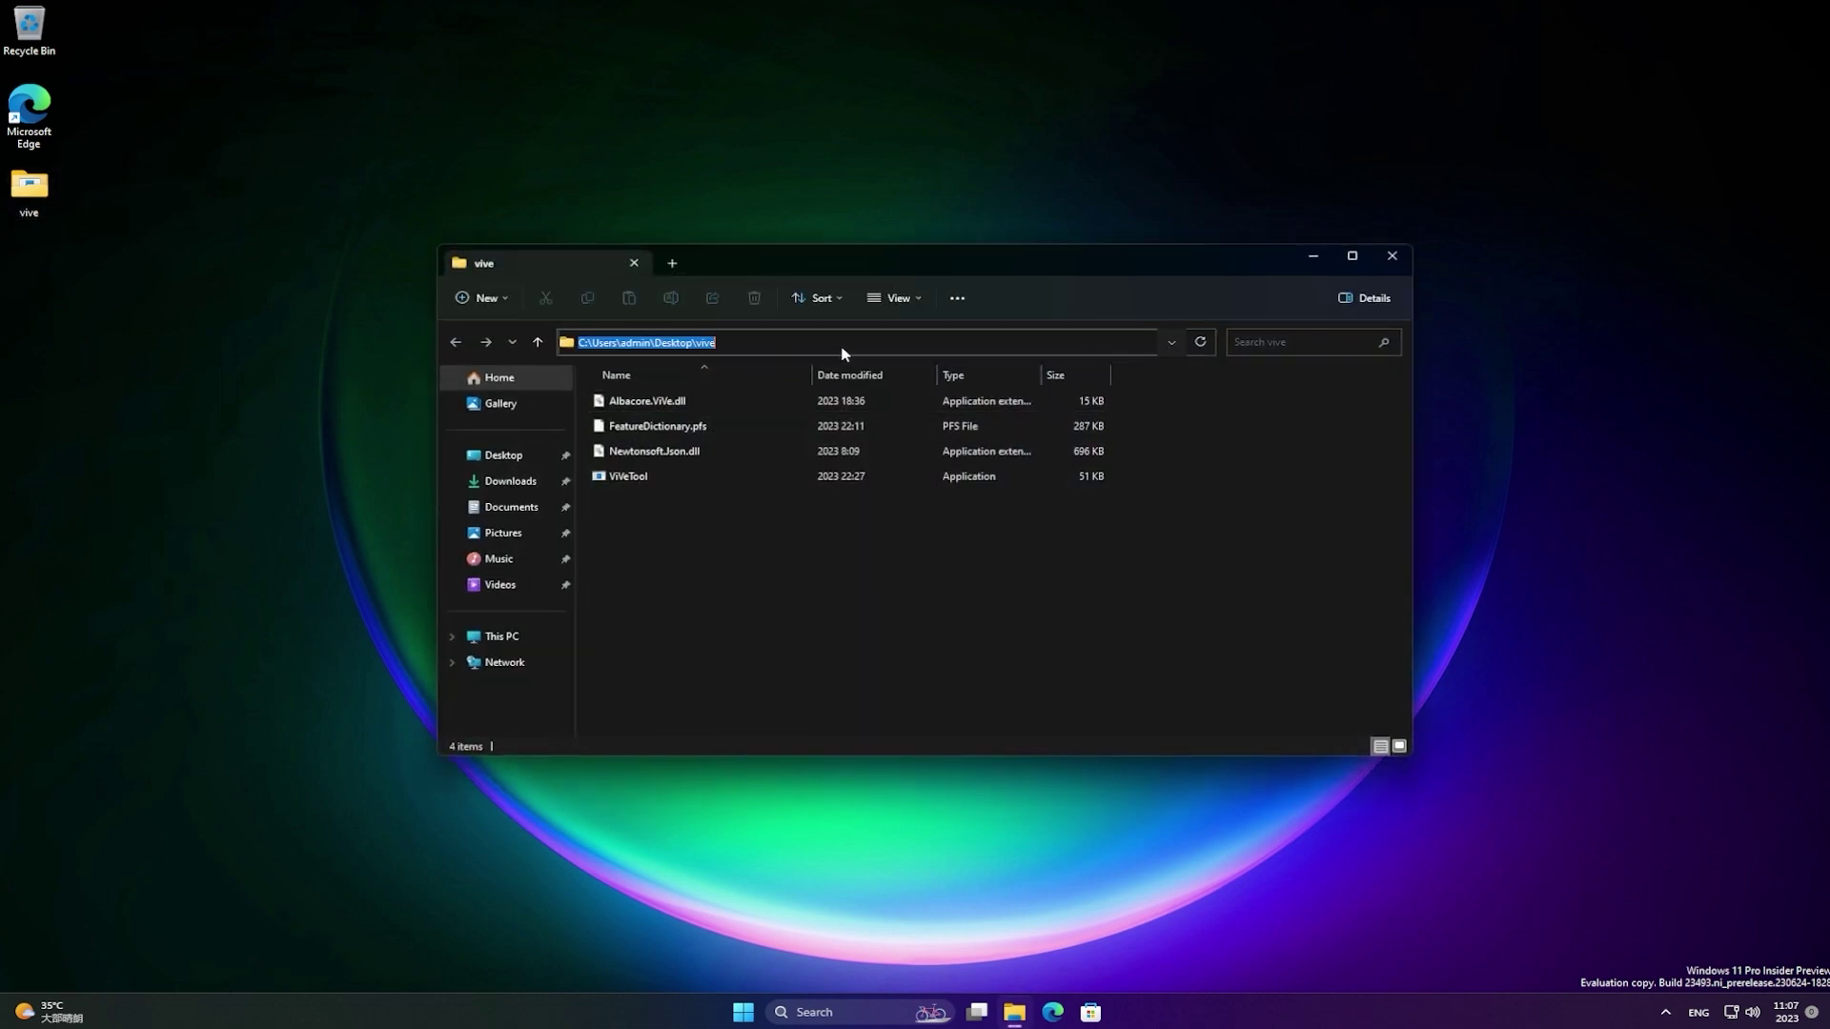
right_click(843, 348)
click(908, 393)
click(1393, 256)
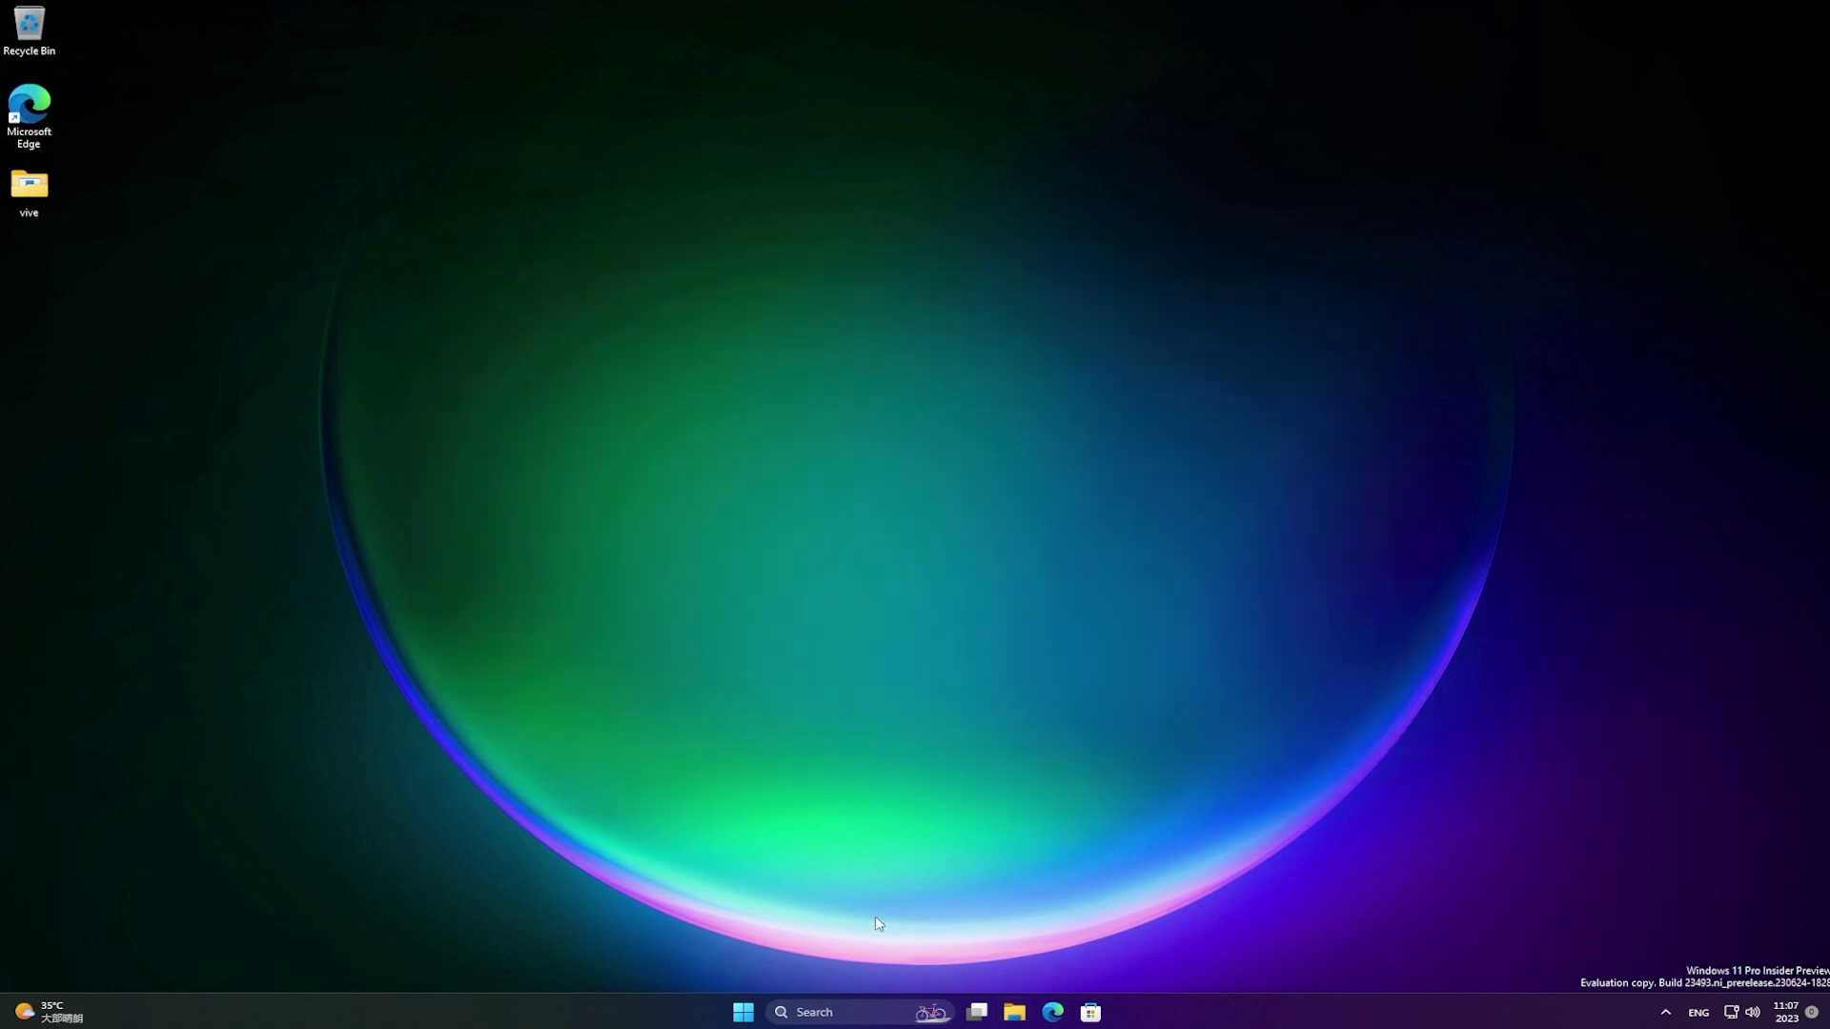
Step: Open Command Prompt as administrator and allow it to make changes to the device
click(745, 1013)
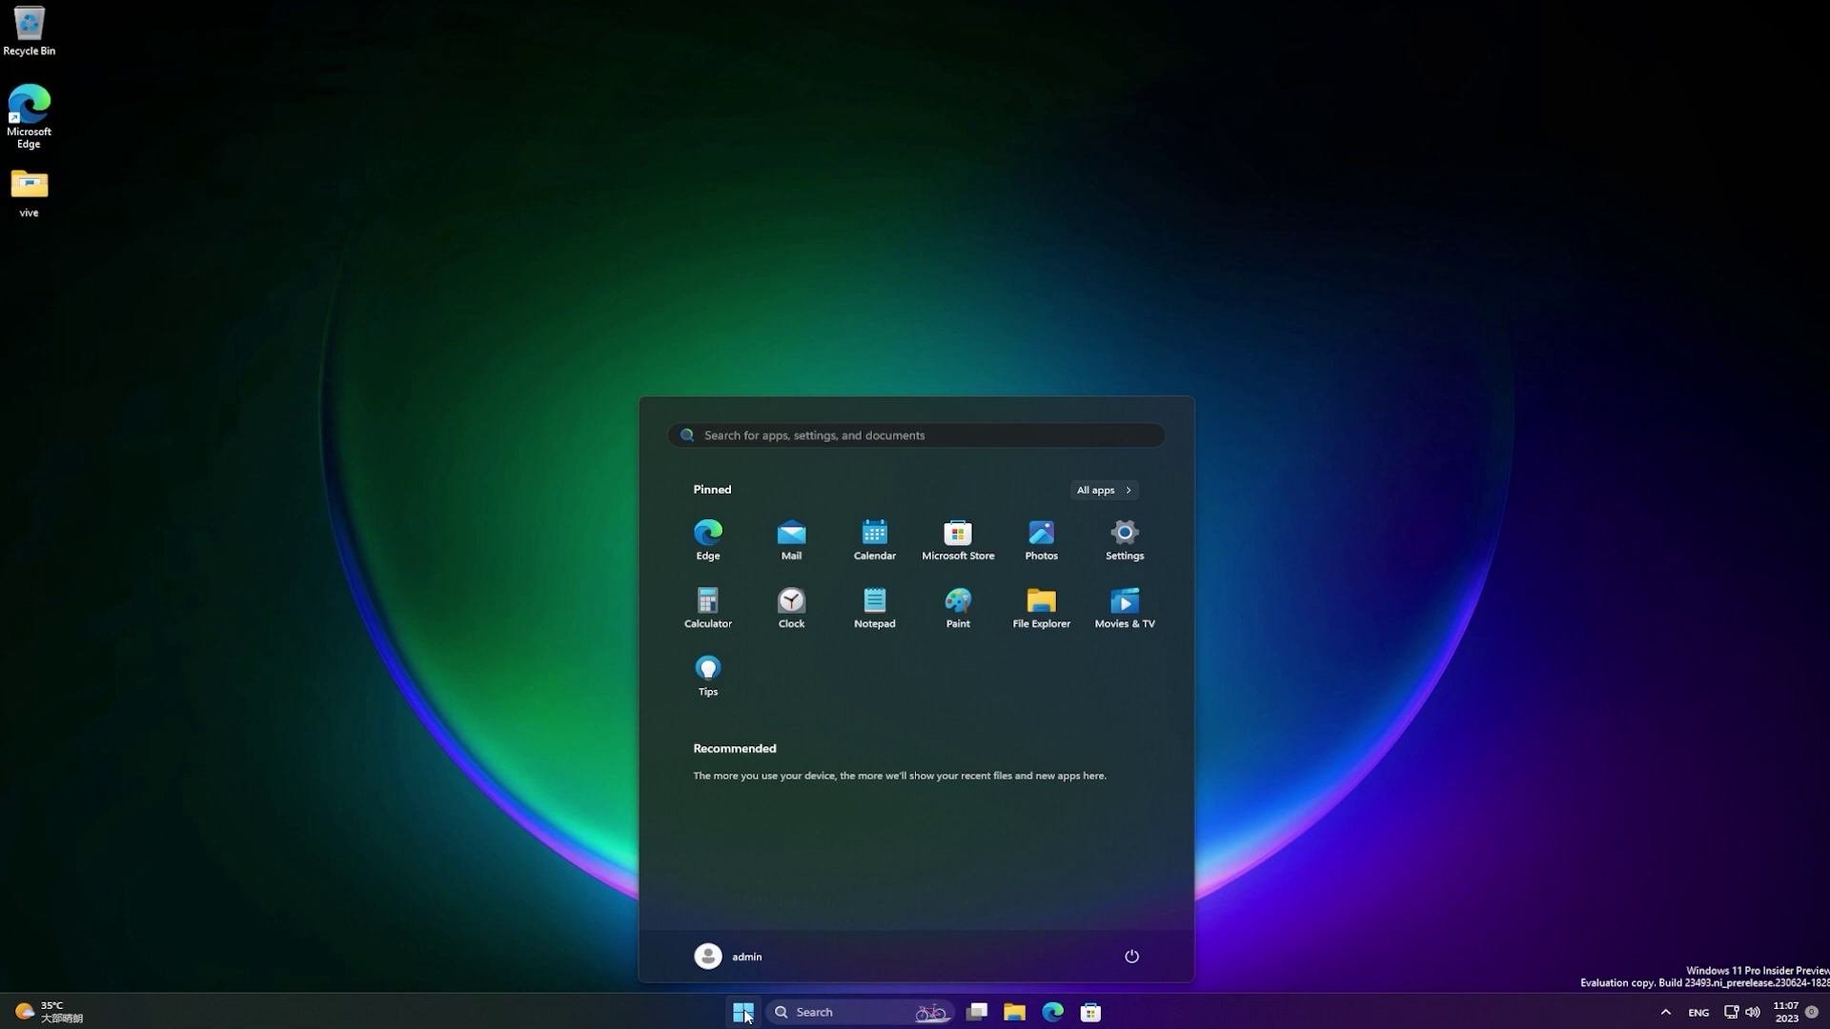
text(cmd)
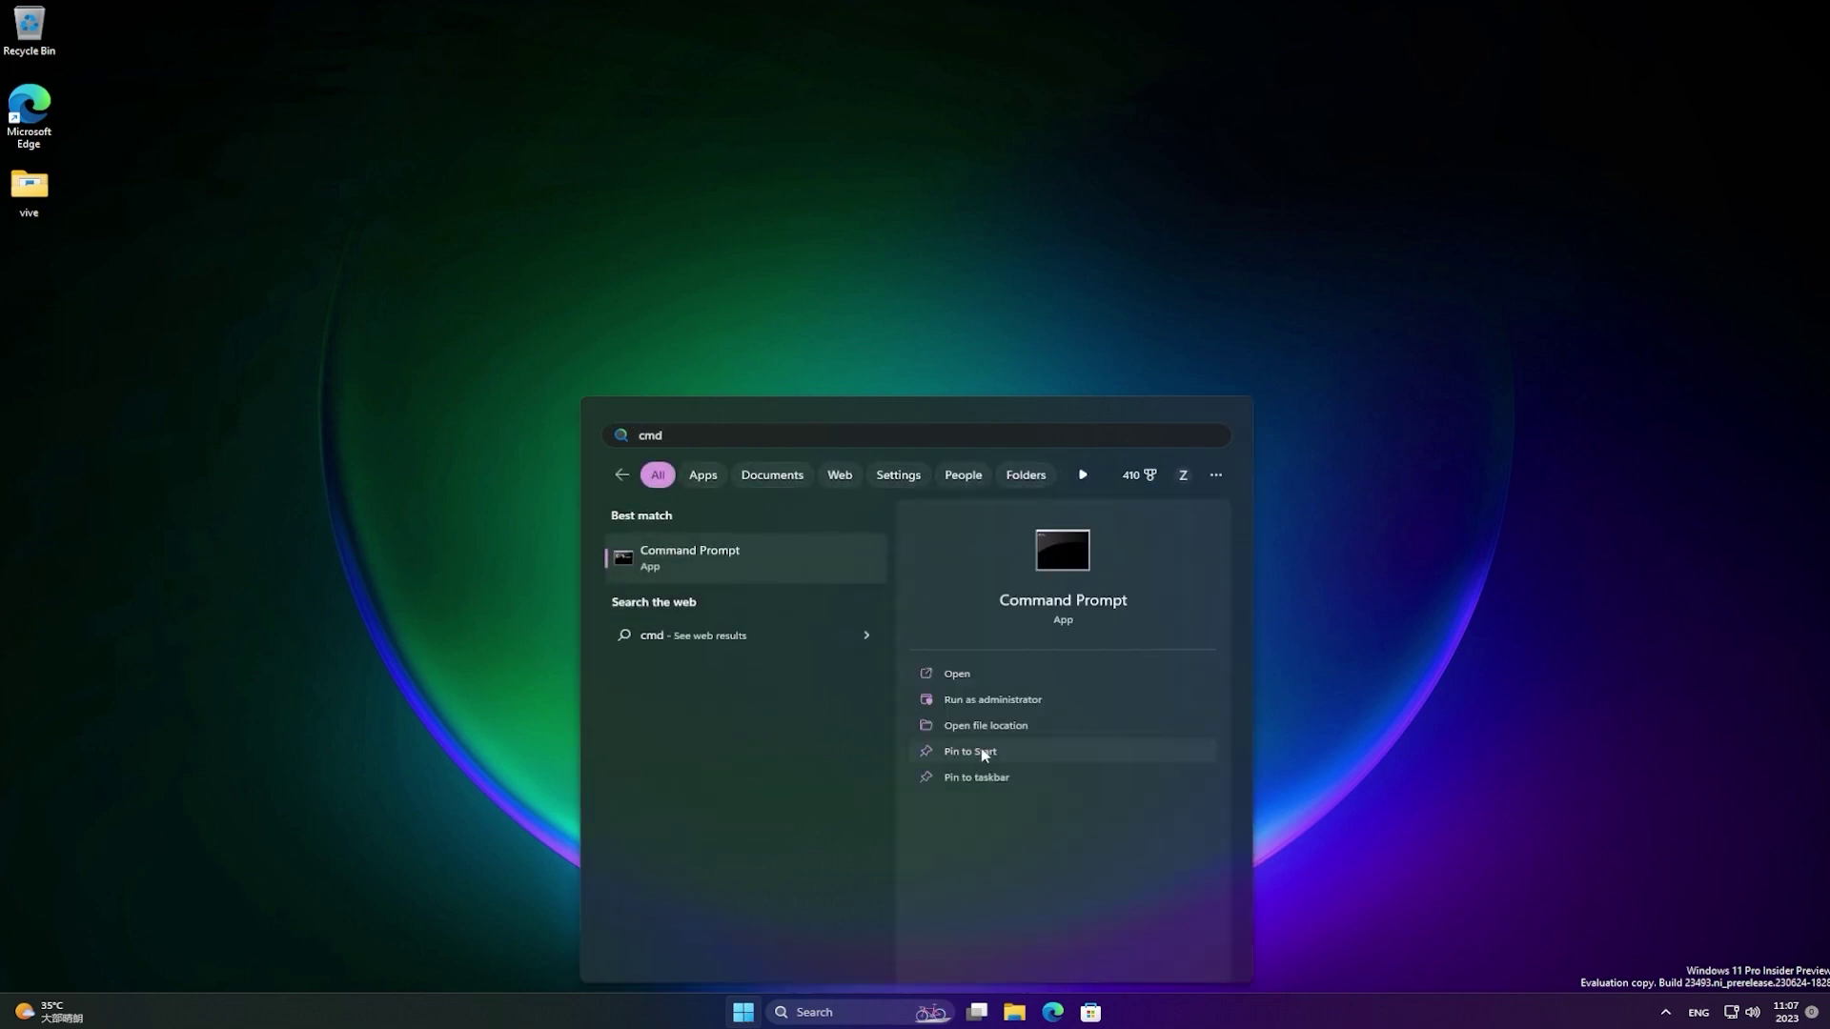
click(996, 699)
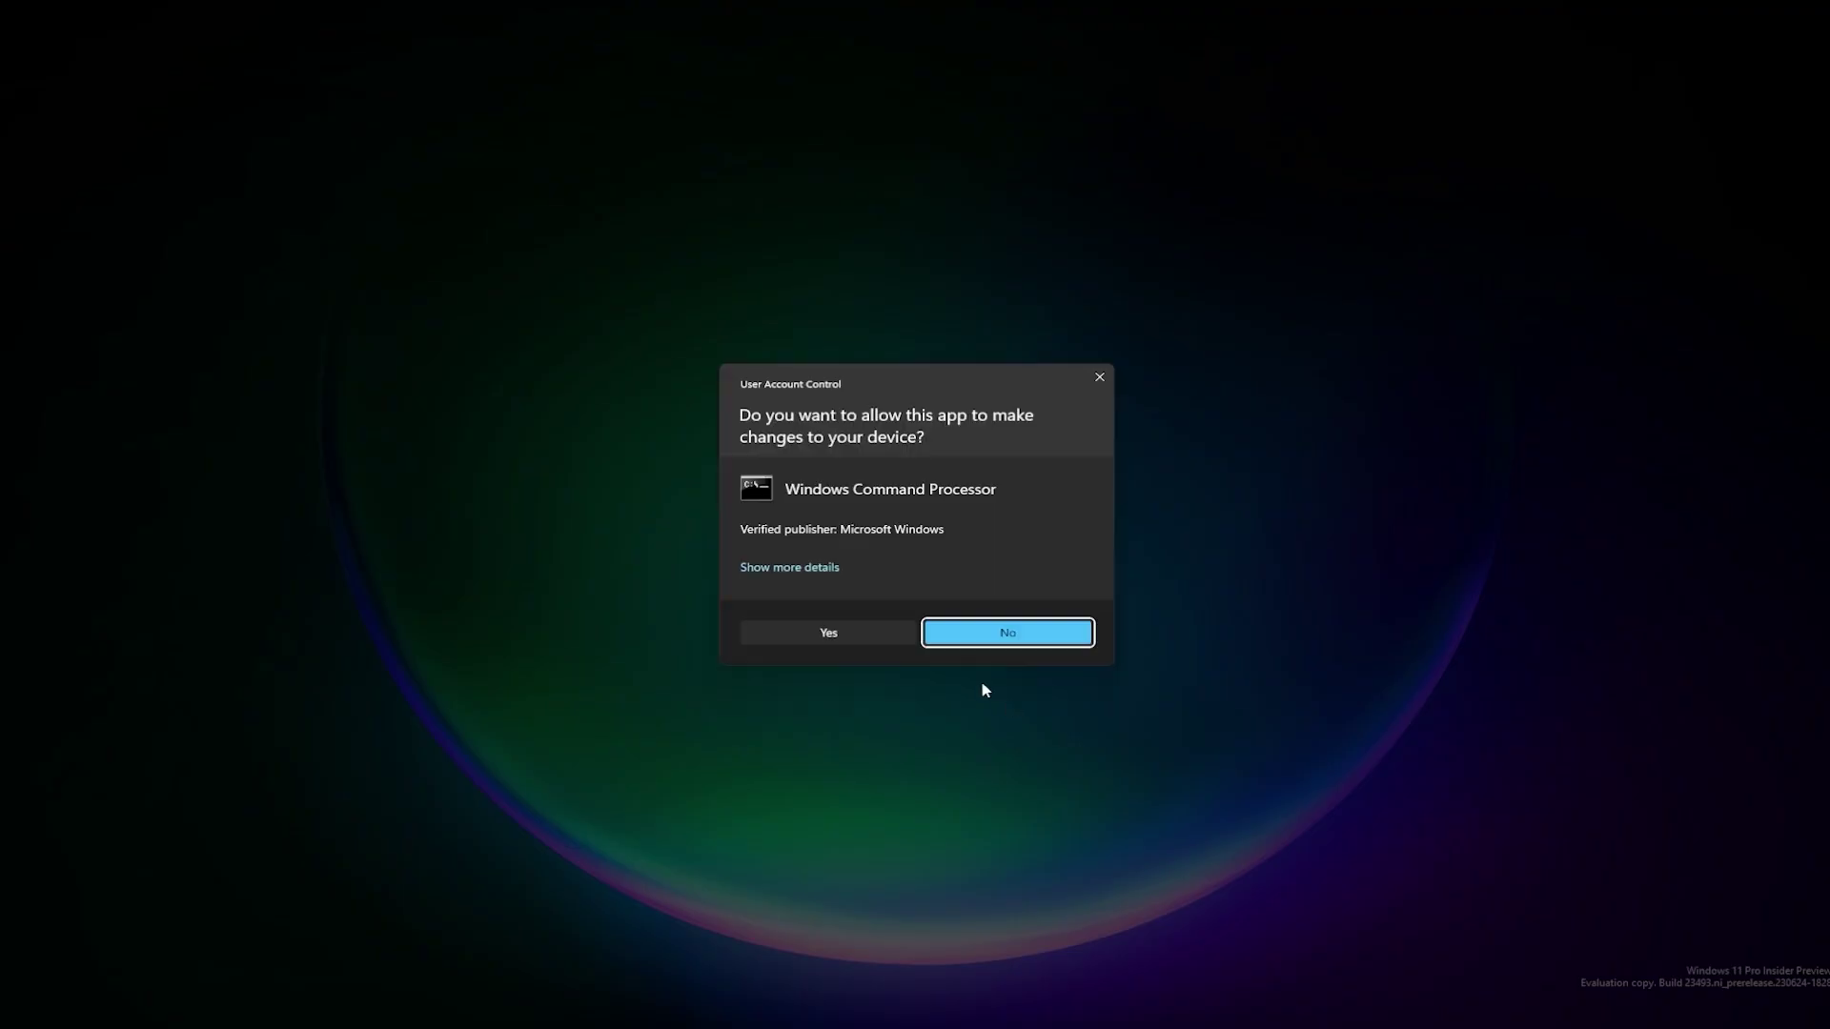
click(870, 633)
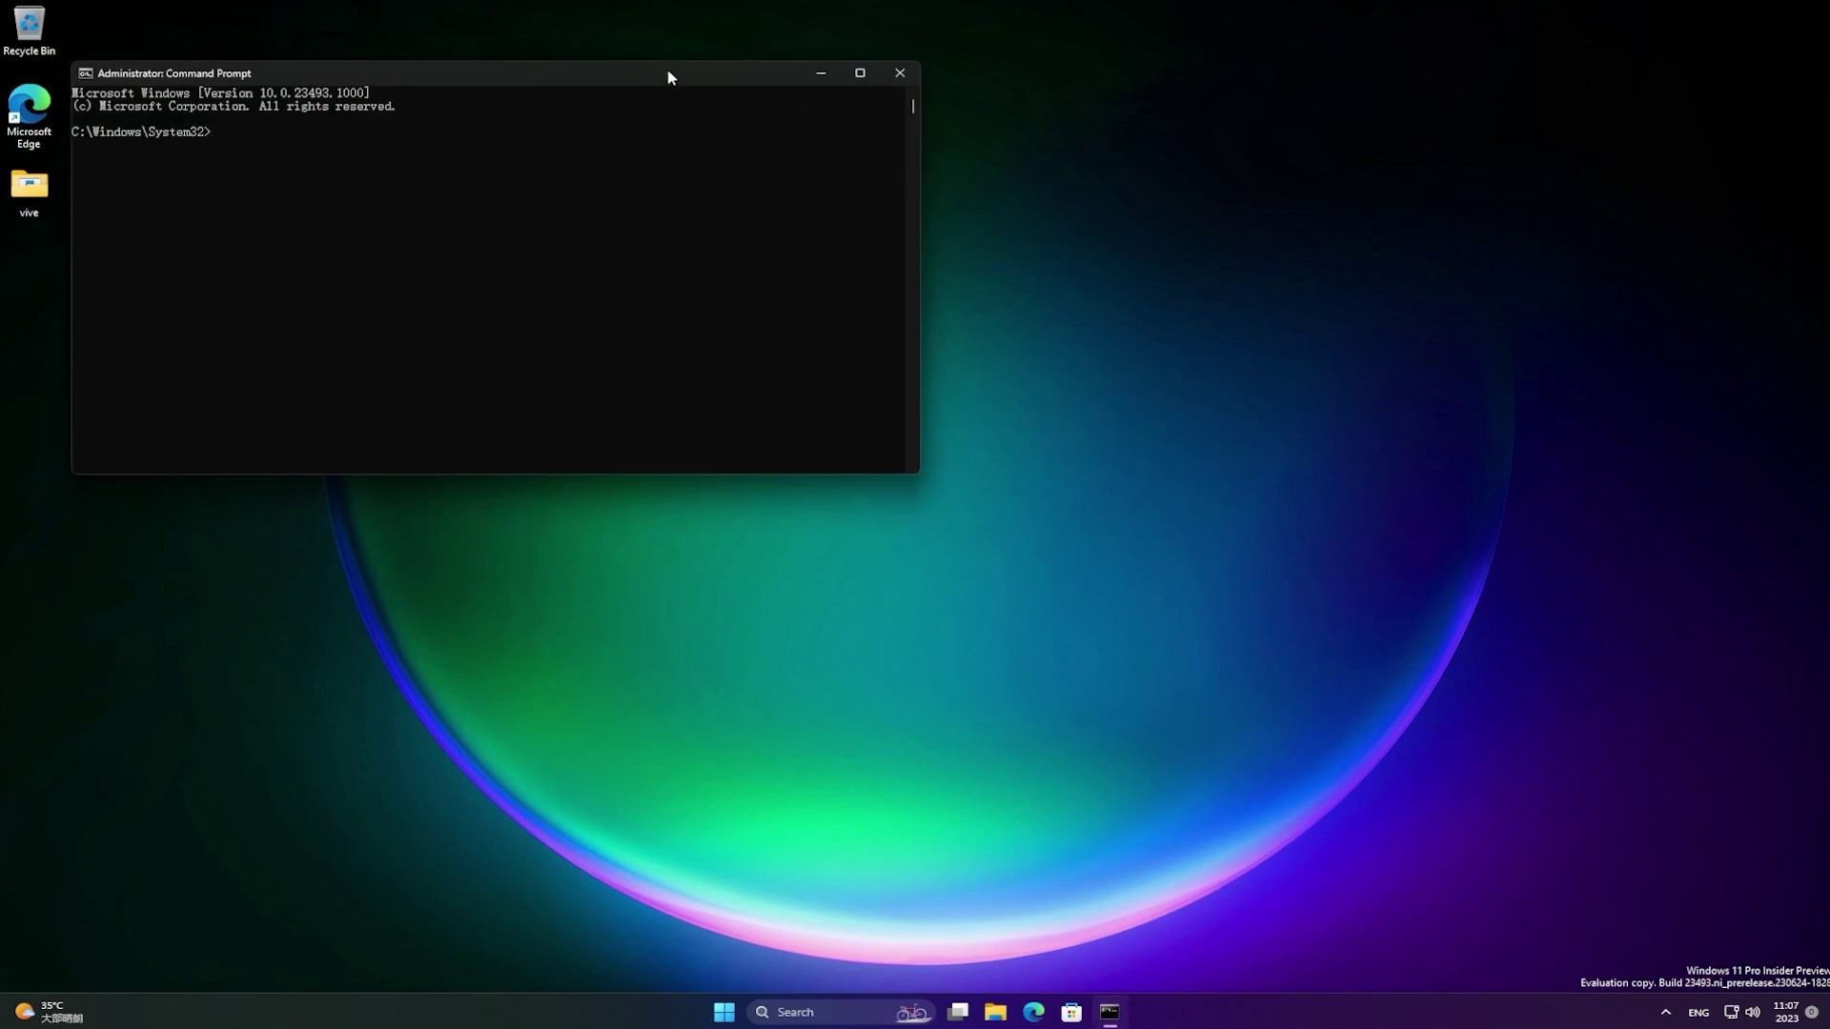
Step: Change the command line's working directory to the copied path C:\Users\admin\Desktop\vive
drag(670, 76, 1062, 292)
click(1010, 482)
key(Escape)
text(cd)
key(ctrl+v)
key(Return)
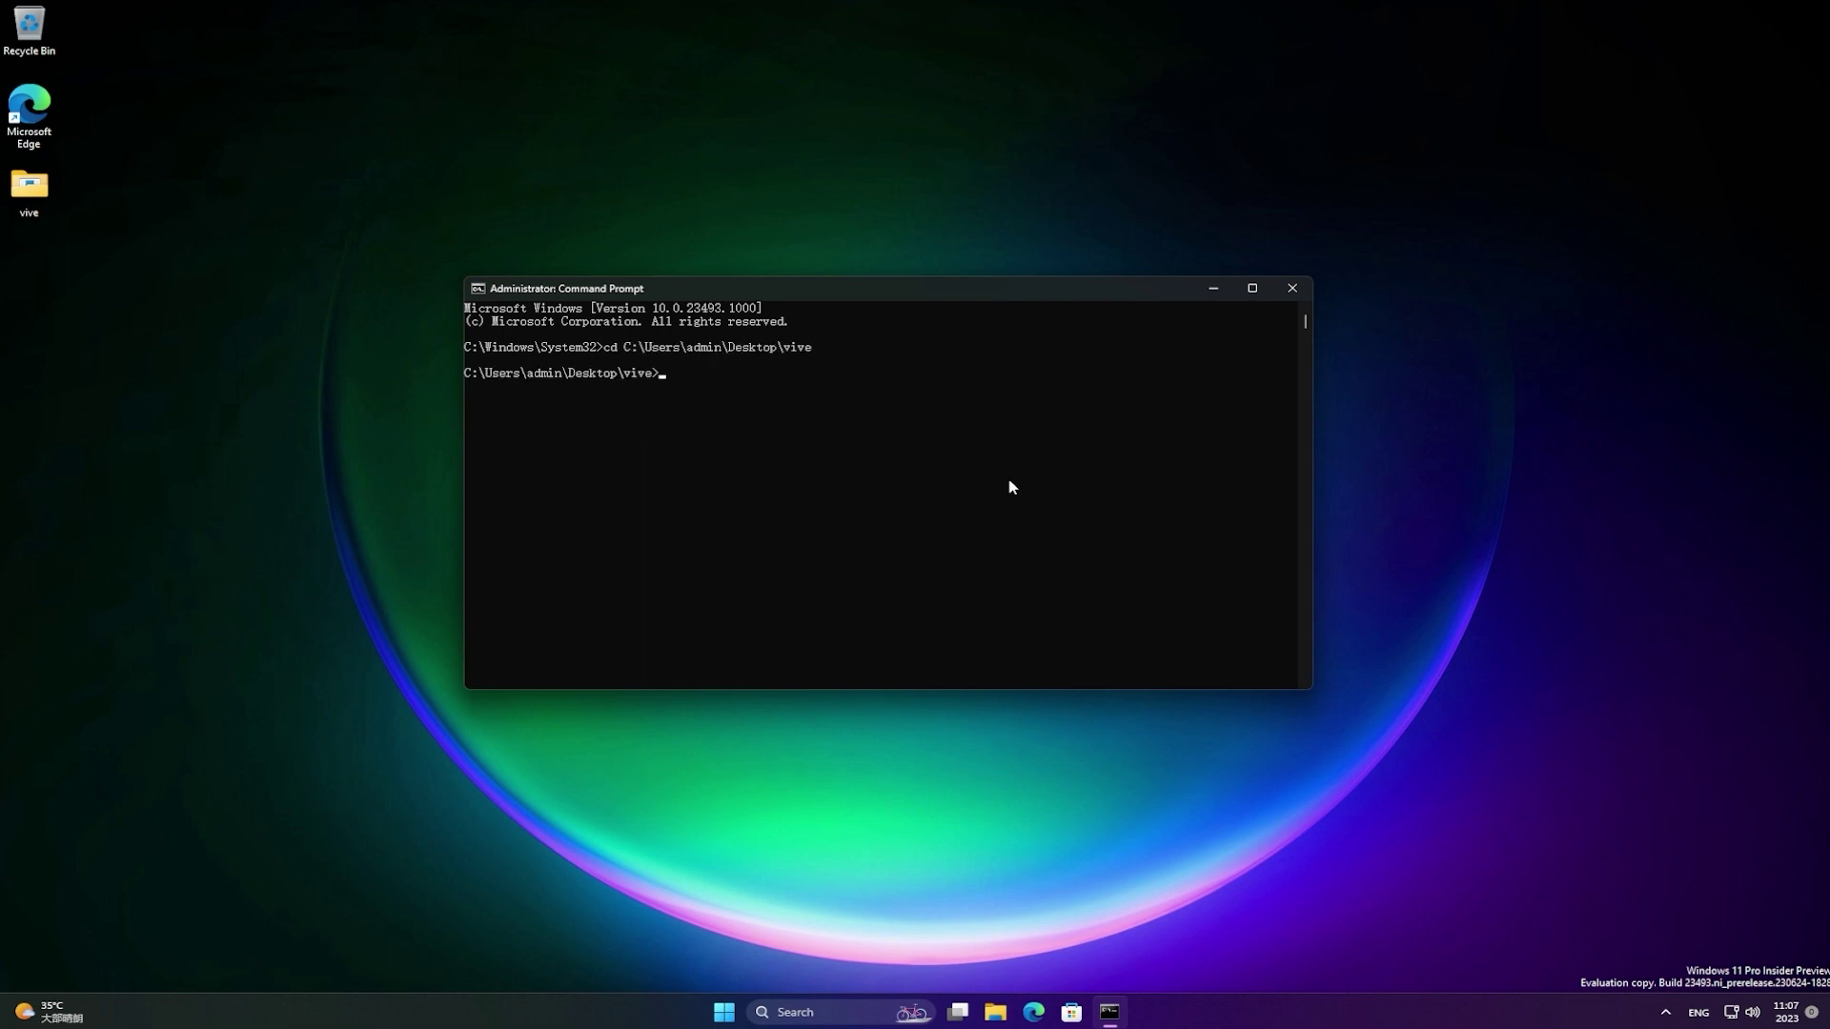
Step: Enable feature ID 44776738 by running ViVeTool.exe /enable /id:44776738
text(vive)
key(Tab)
text(/enable /id:44776738)
key(Return)
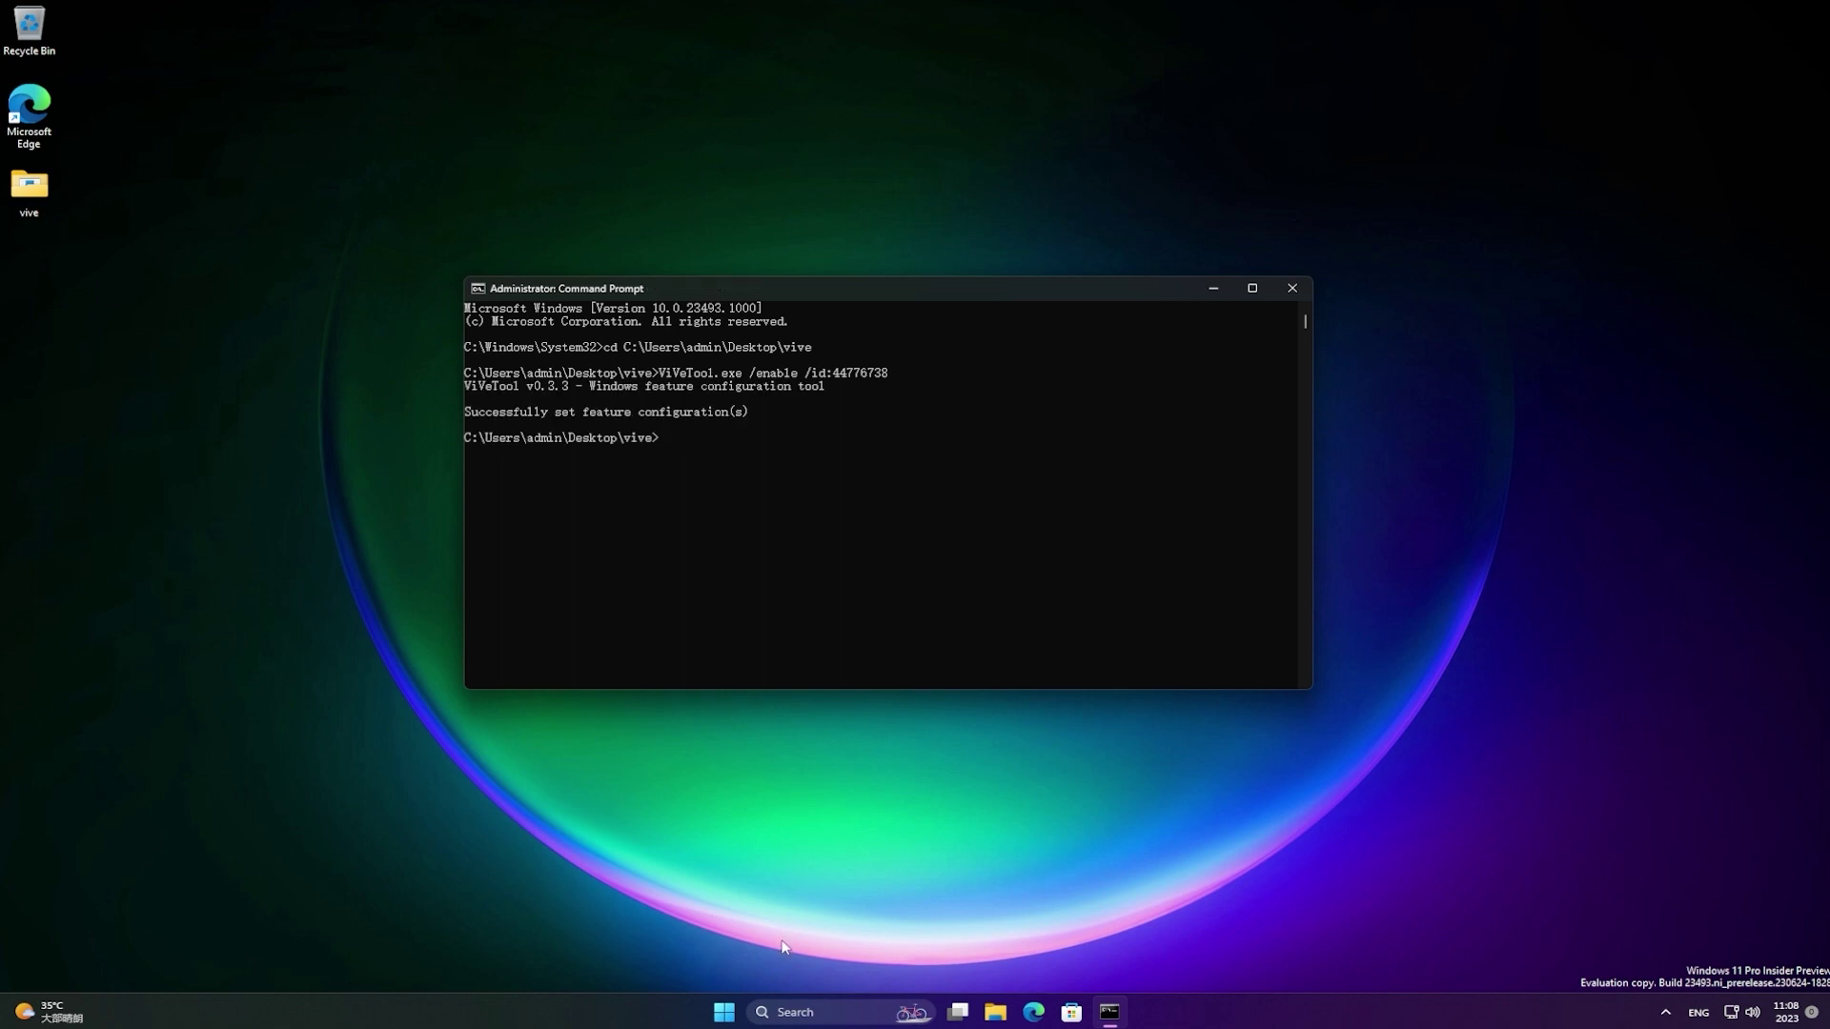
Step: Restart Windows to apply the feature configuration
click(726, 1014)
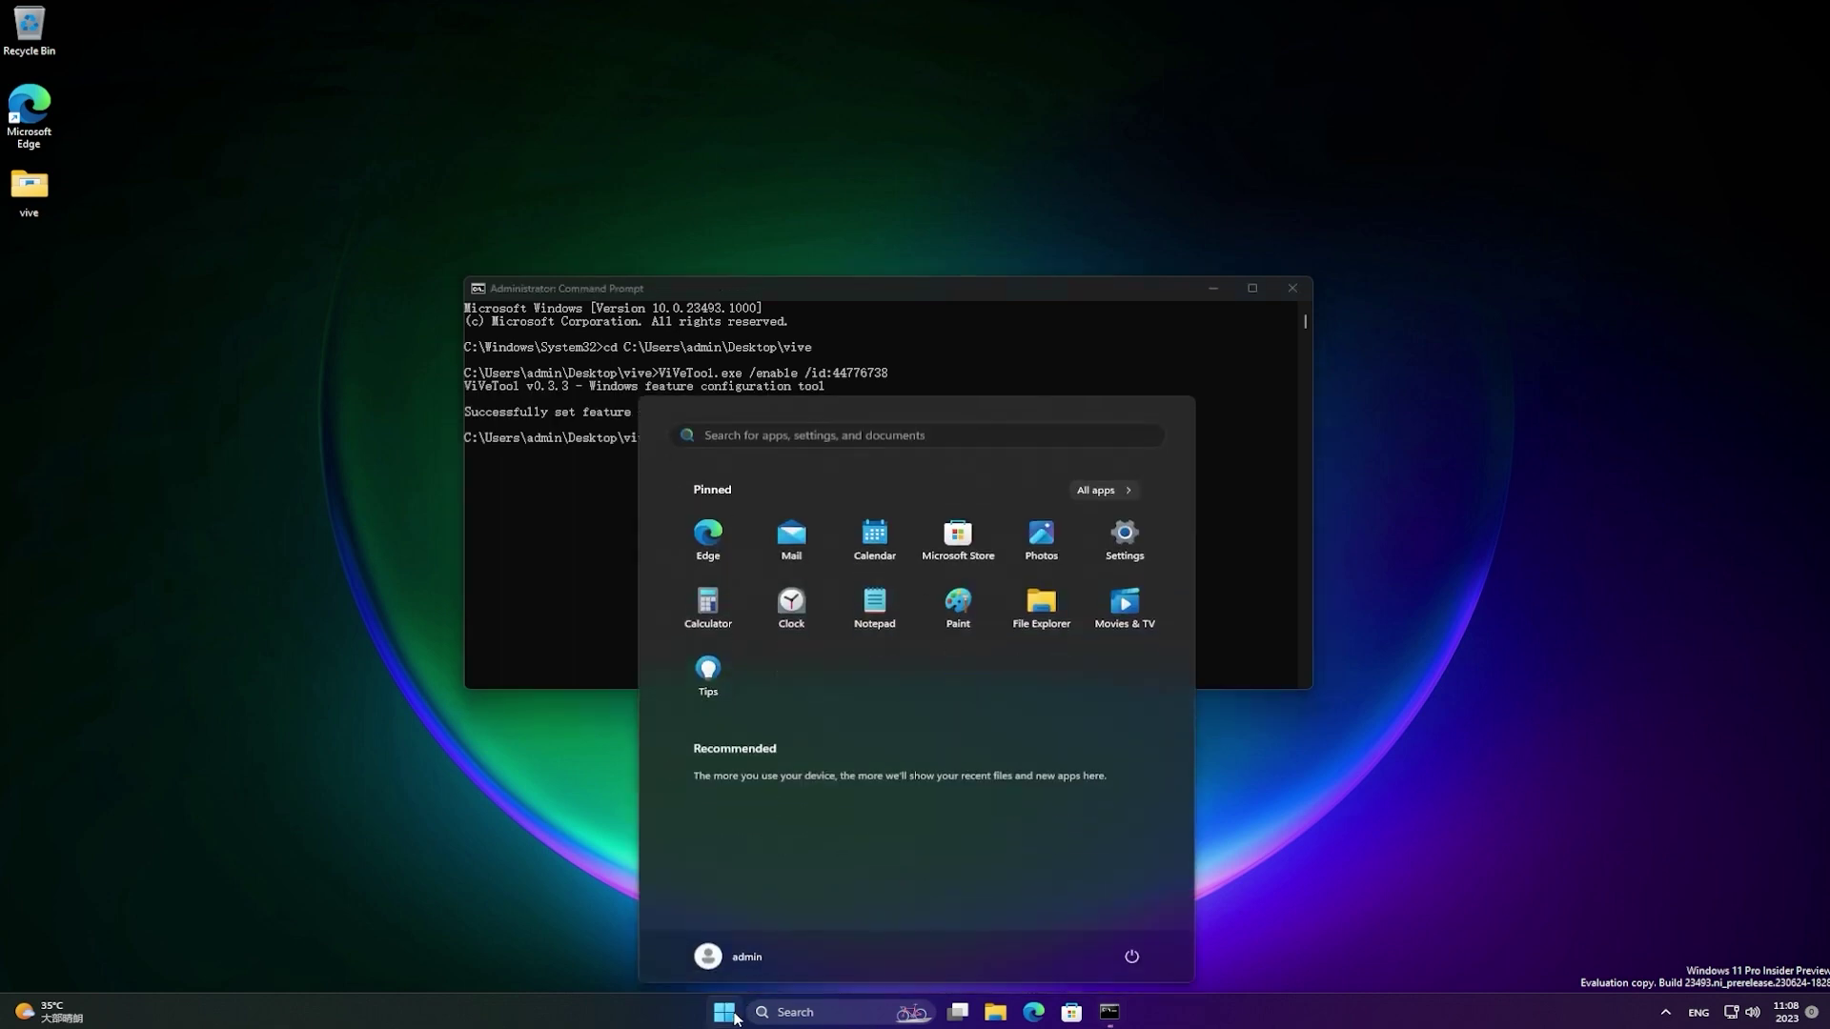
click(1131, 958)
click(1140, 922)
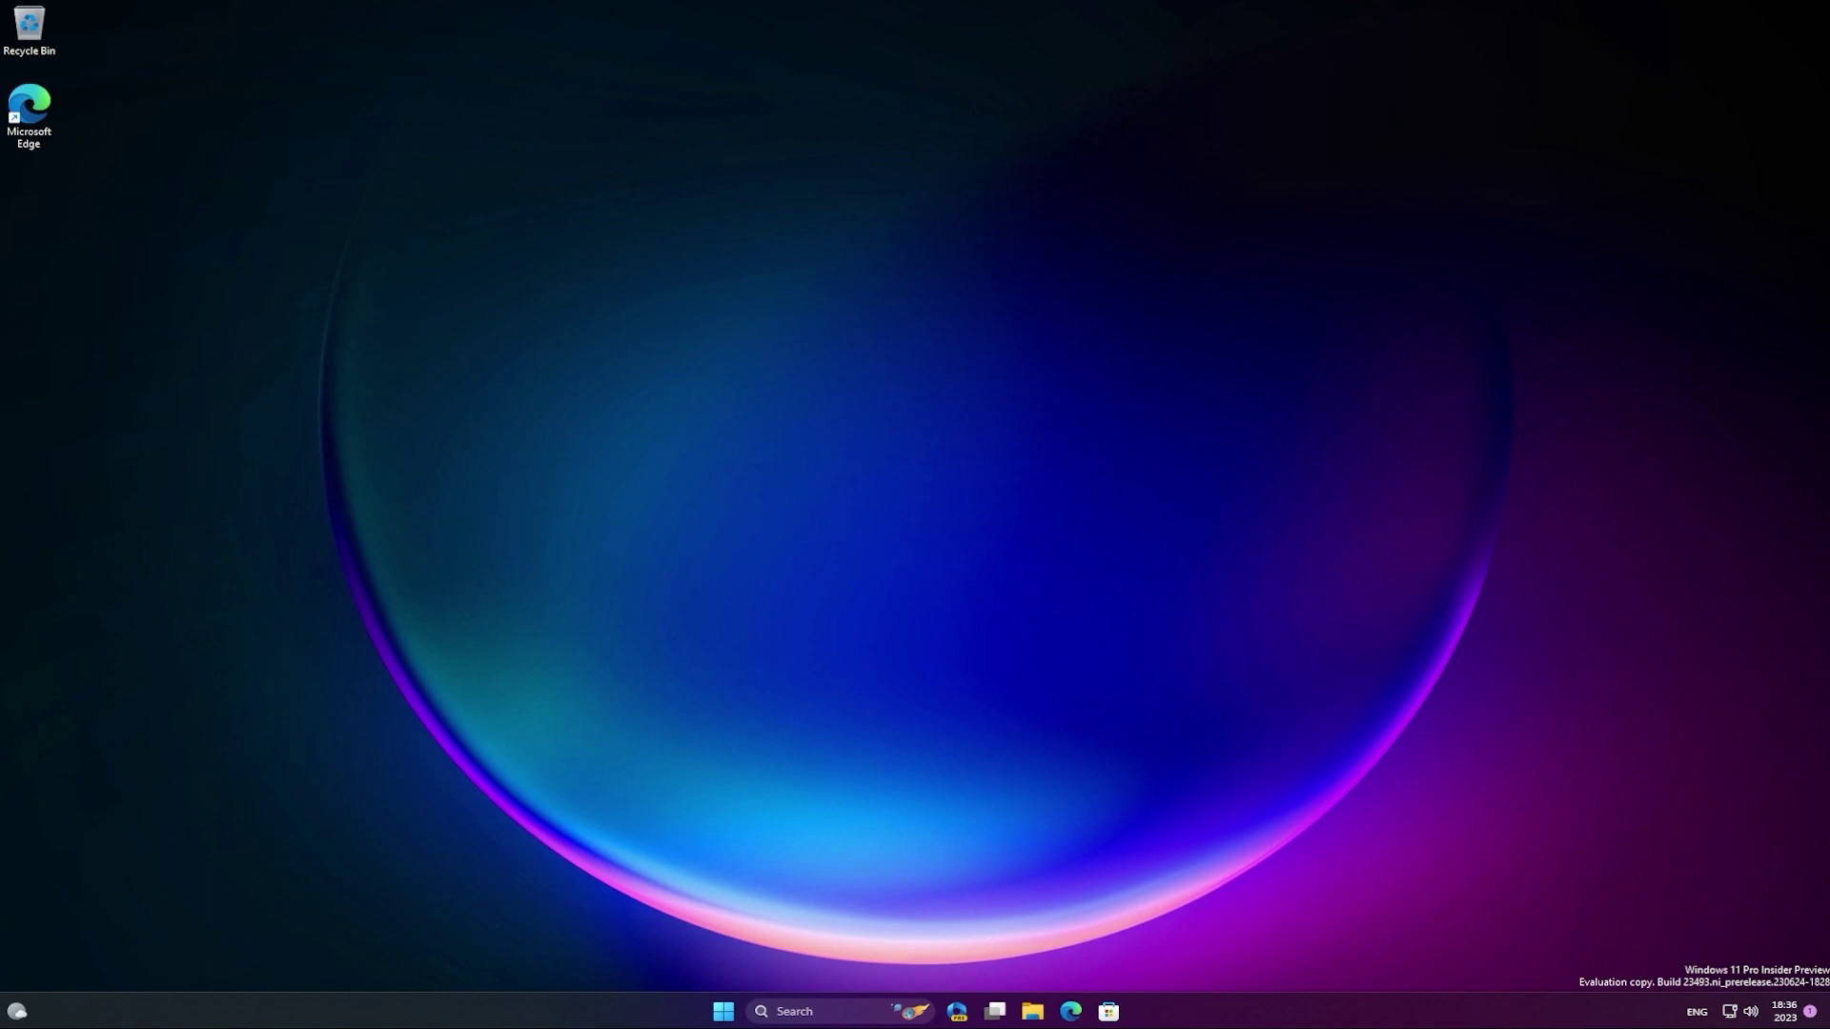
Step: Set the Windows display language to 中文(中华人民共和国) in the language and region settings and sign out to apply it
click(723, 1011)
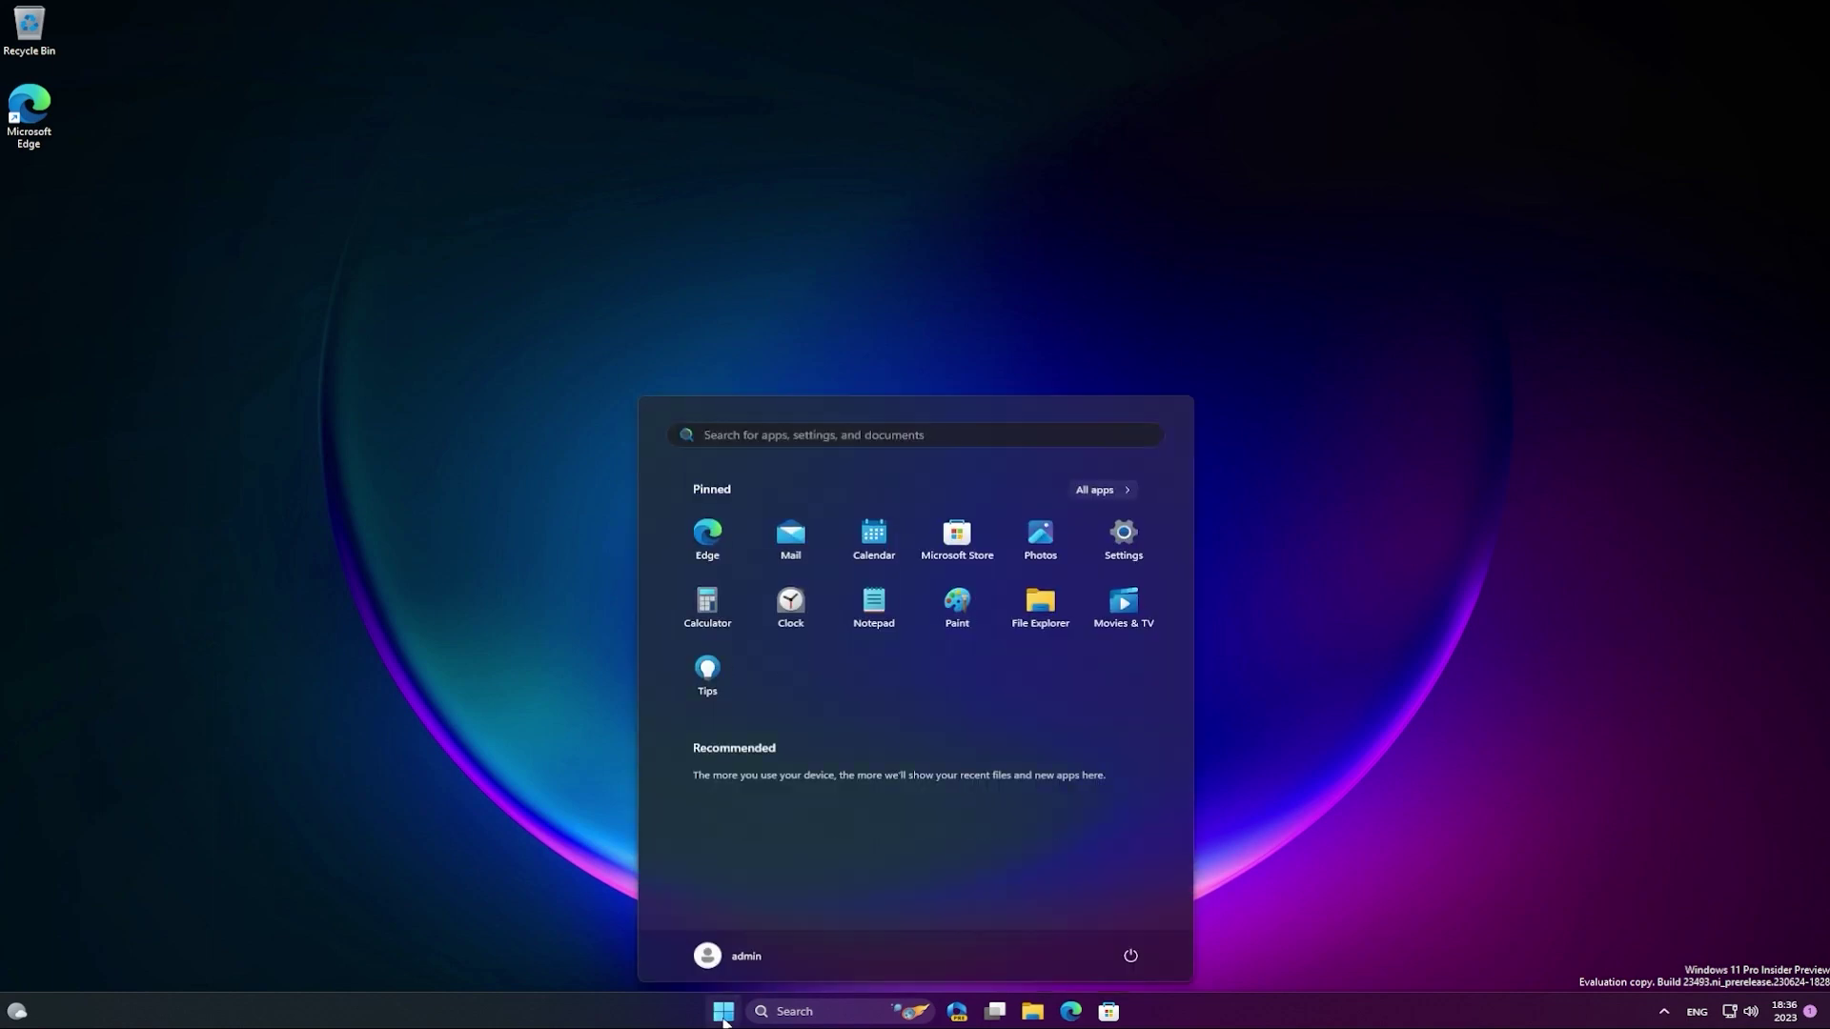
click(1125, 541)
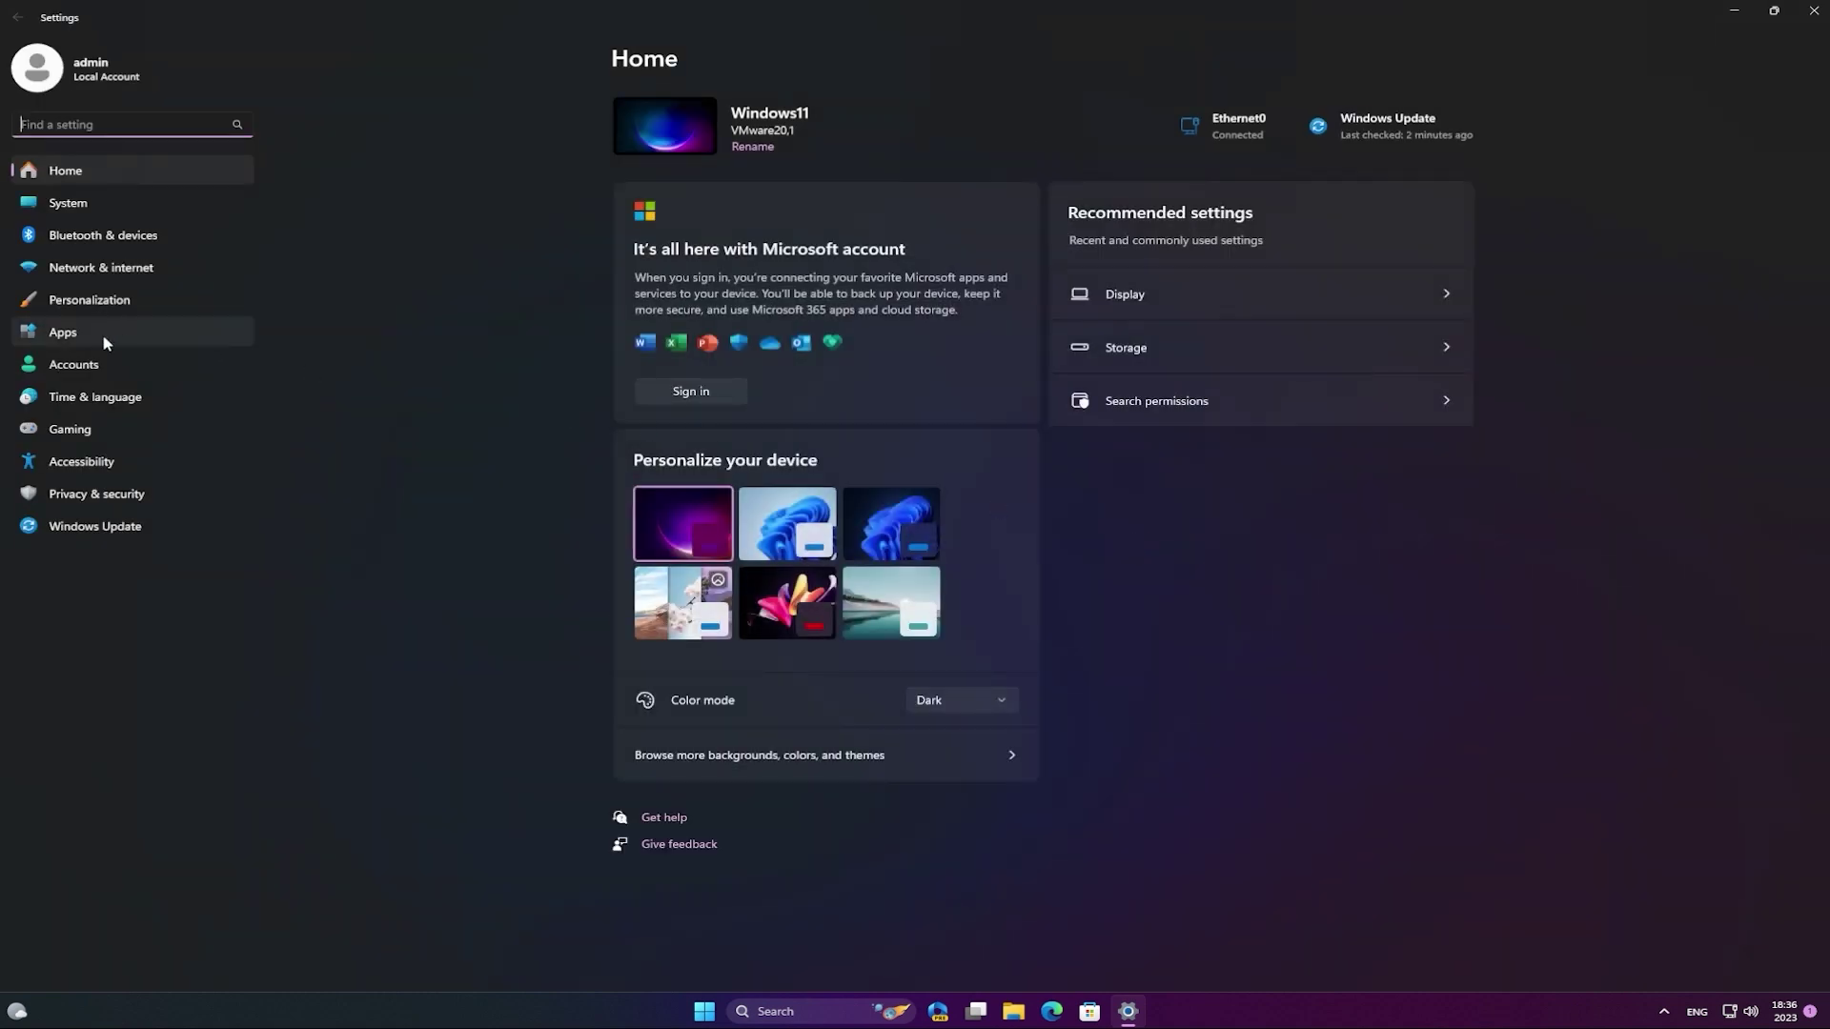
click(69, 407)
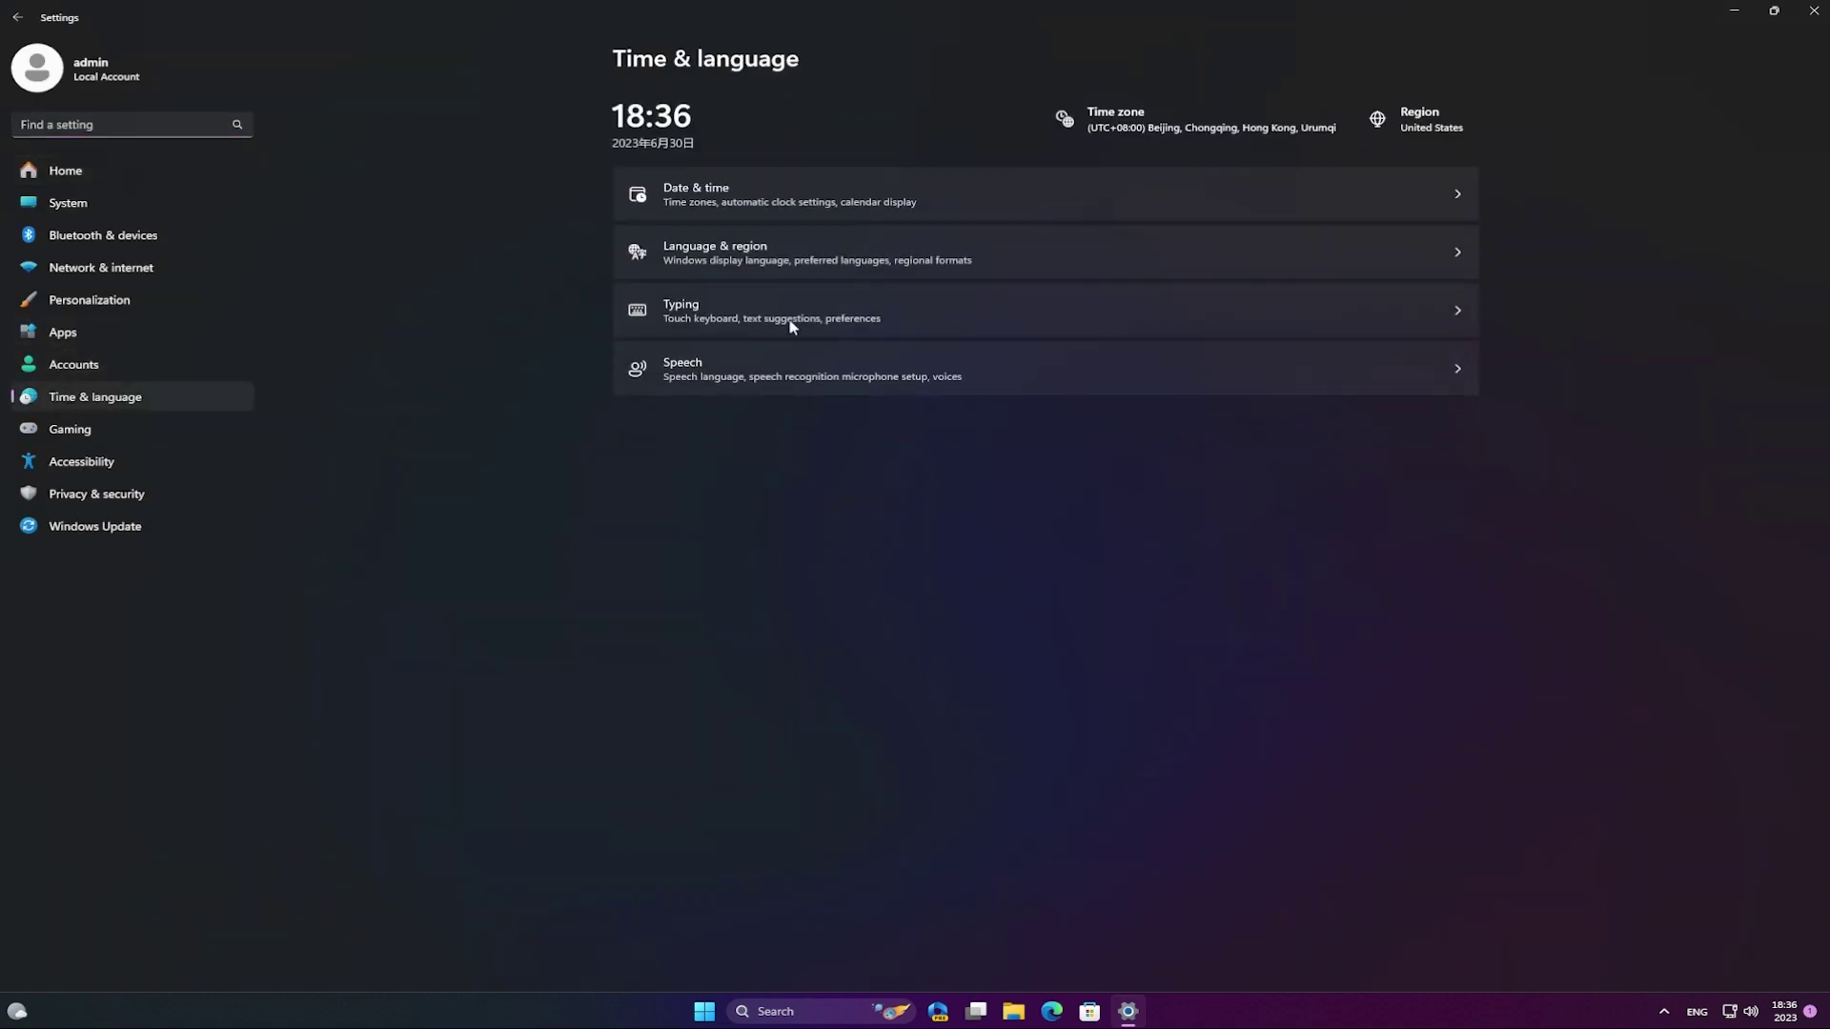
click(1137, 259)
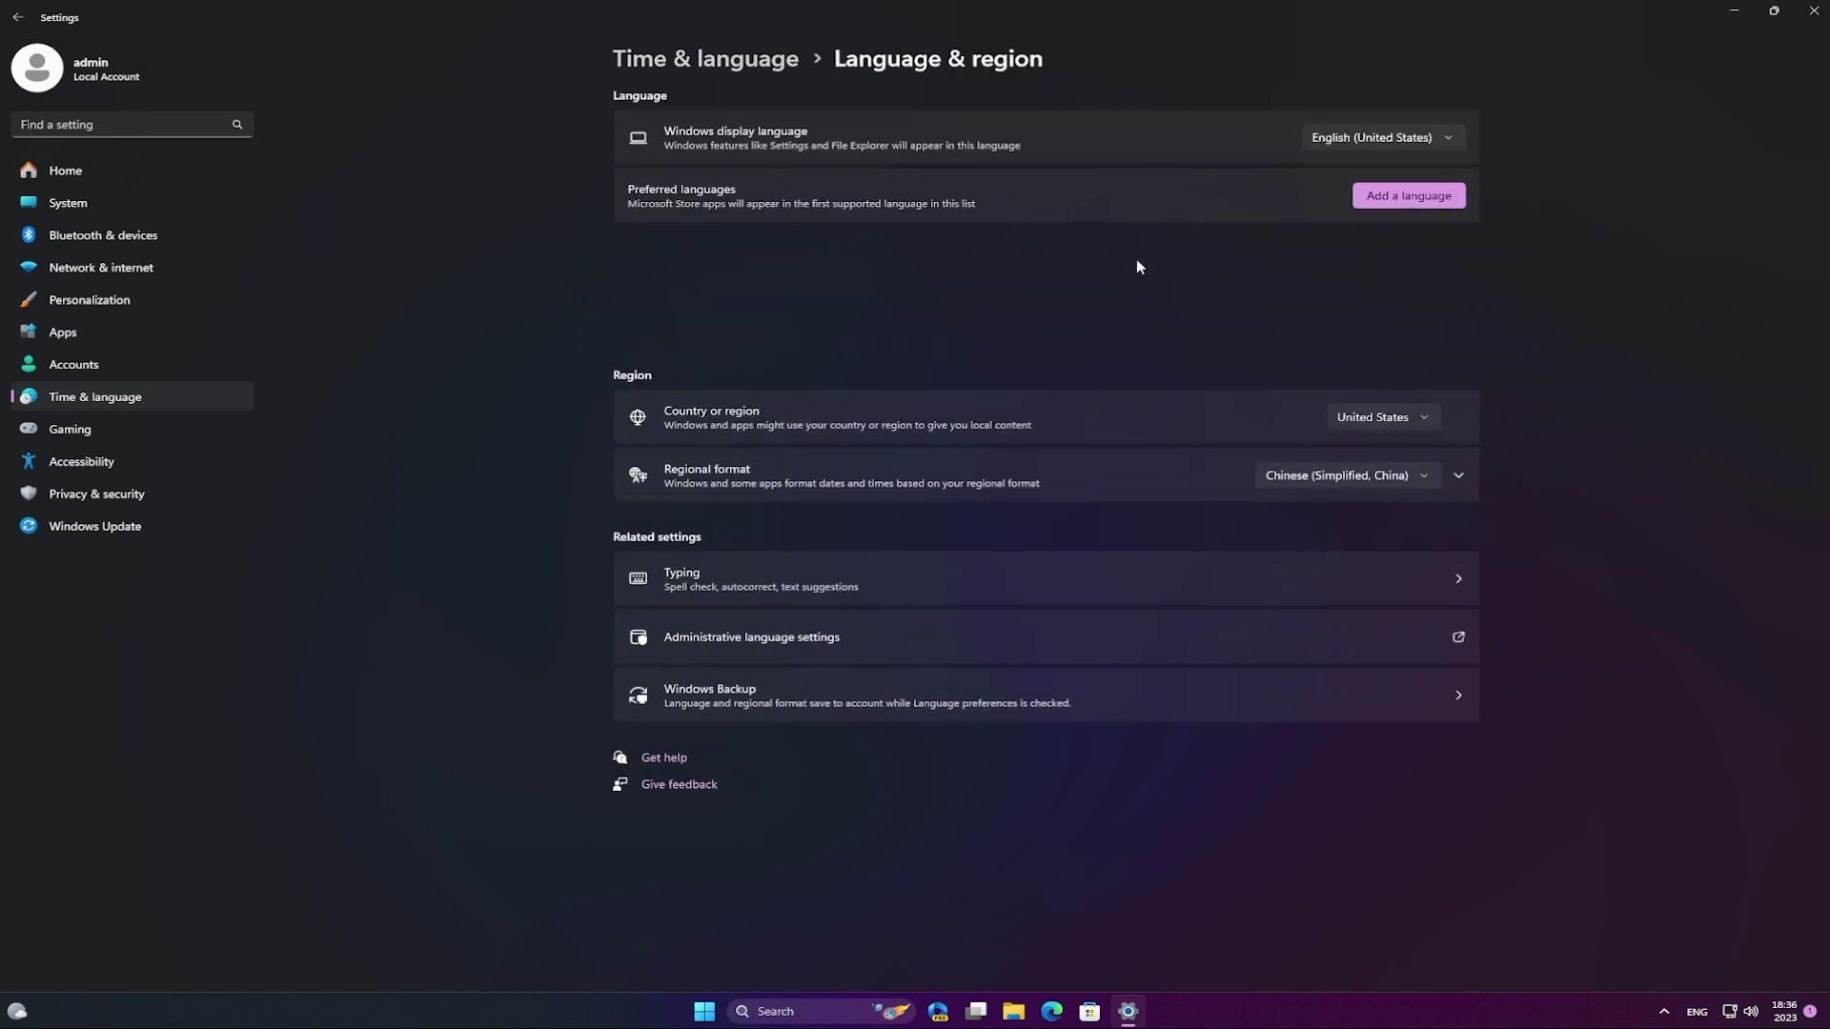
click(1413, 145)
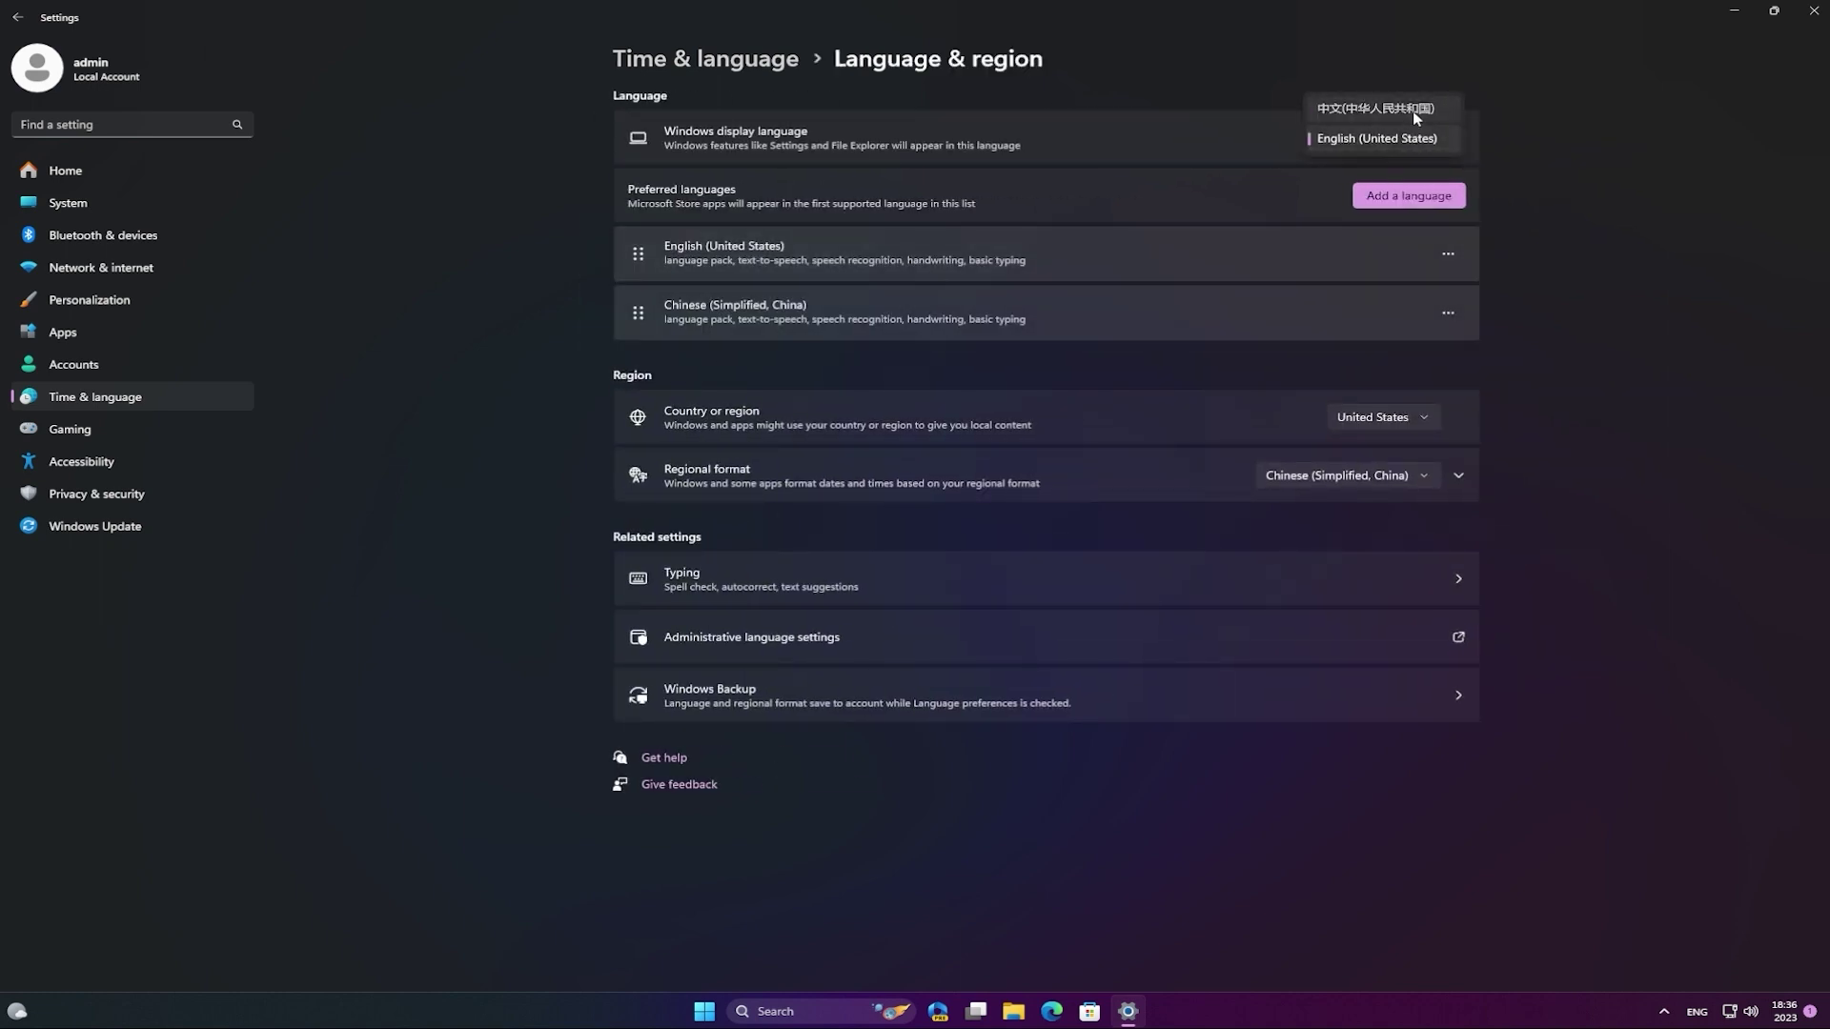
click(1413, 111)
click(1430, 183)
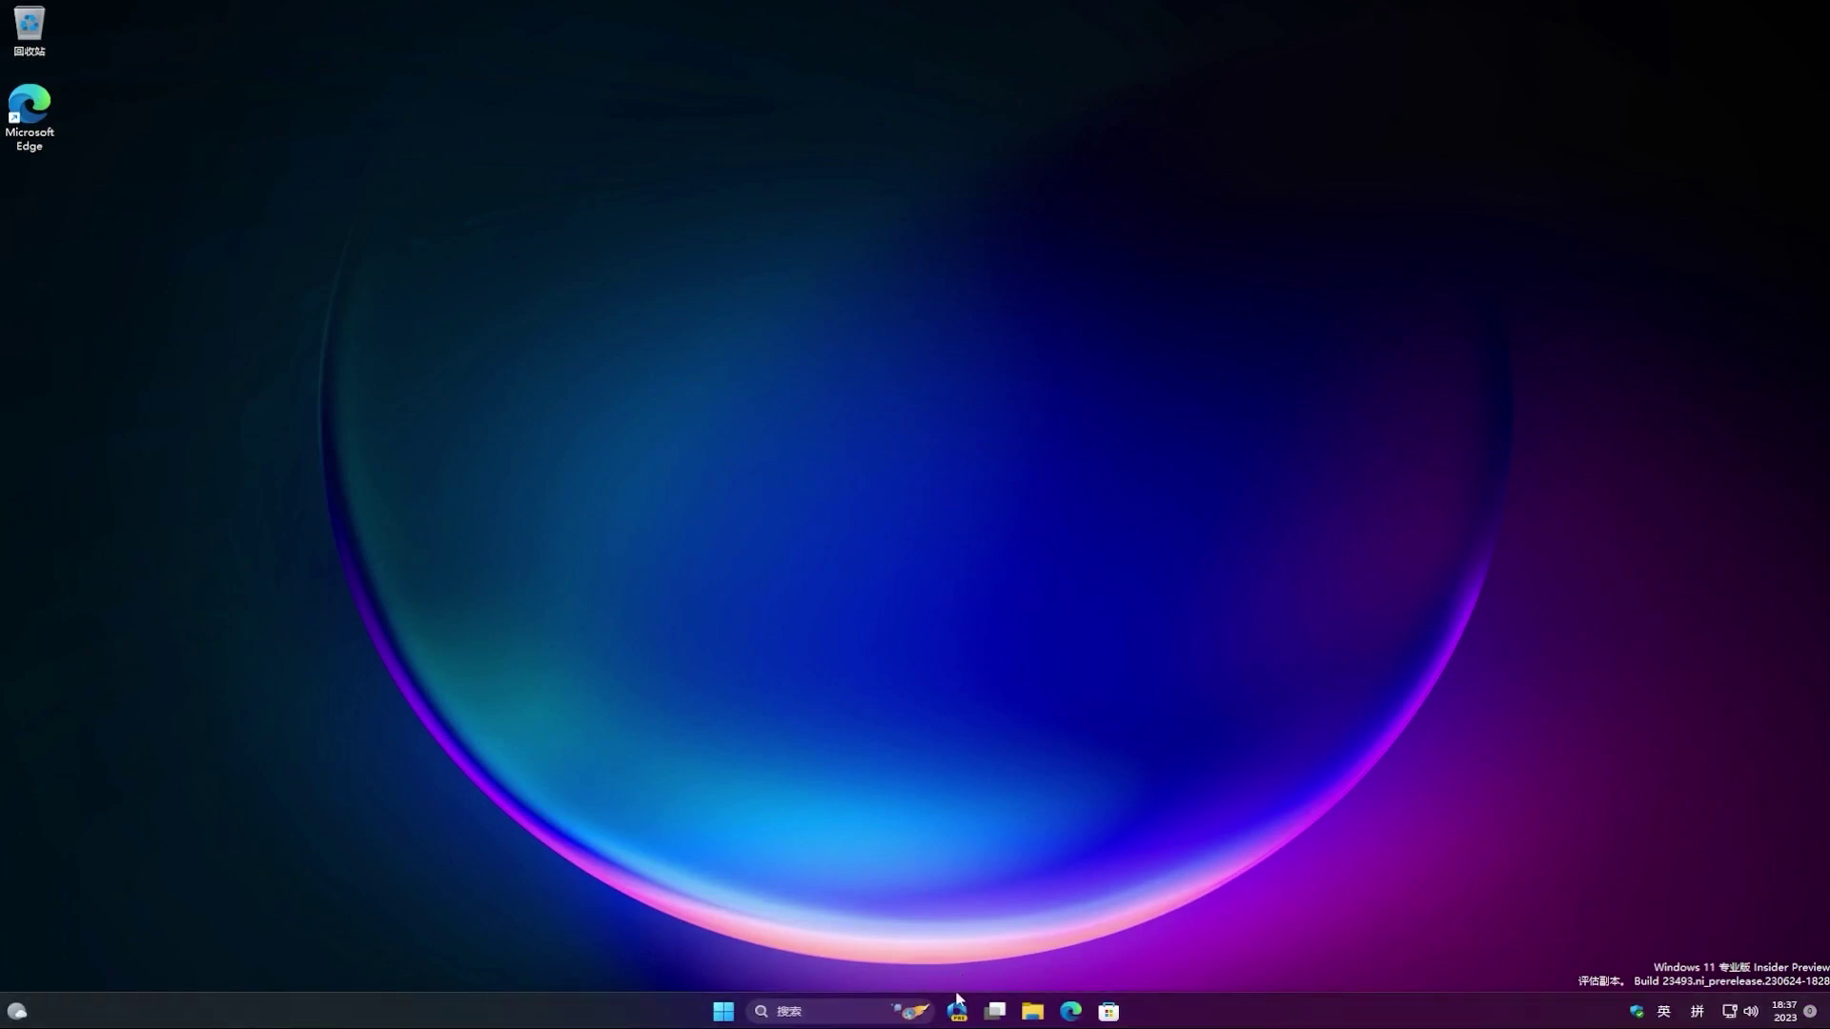
Step: Open the Windows Copilot preview sidebar
click(958, 1011)
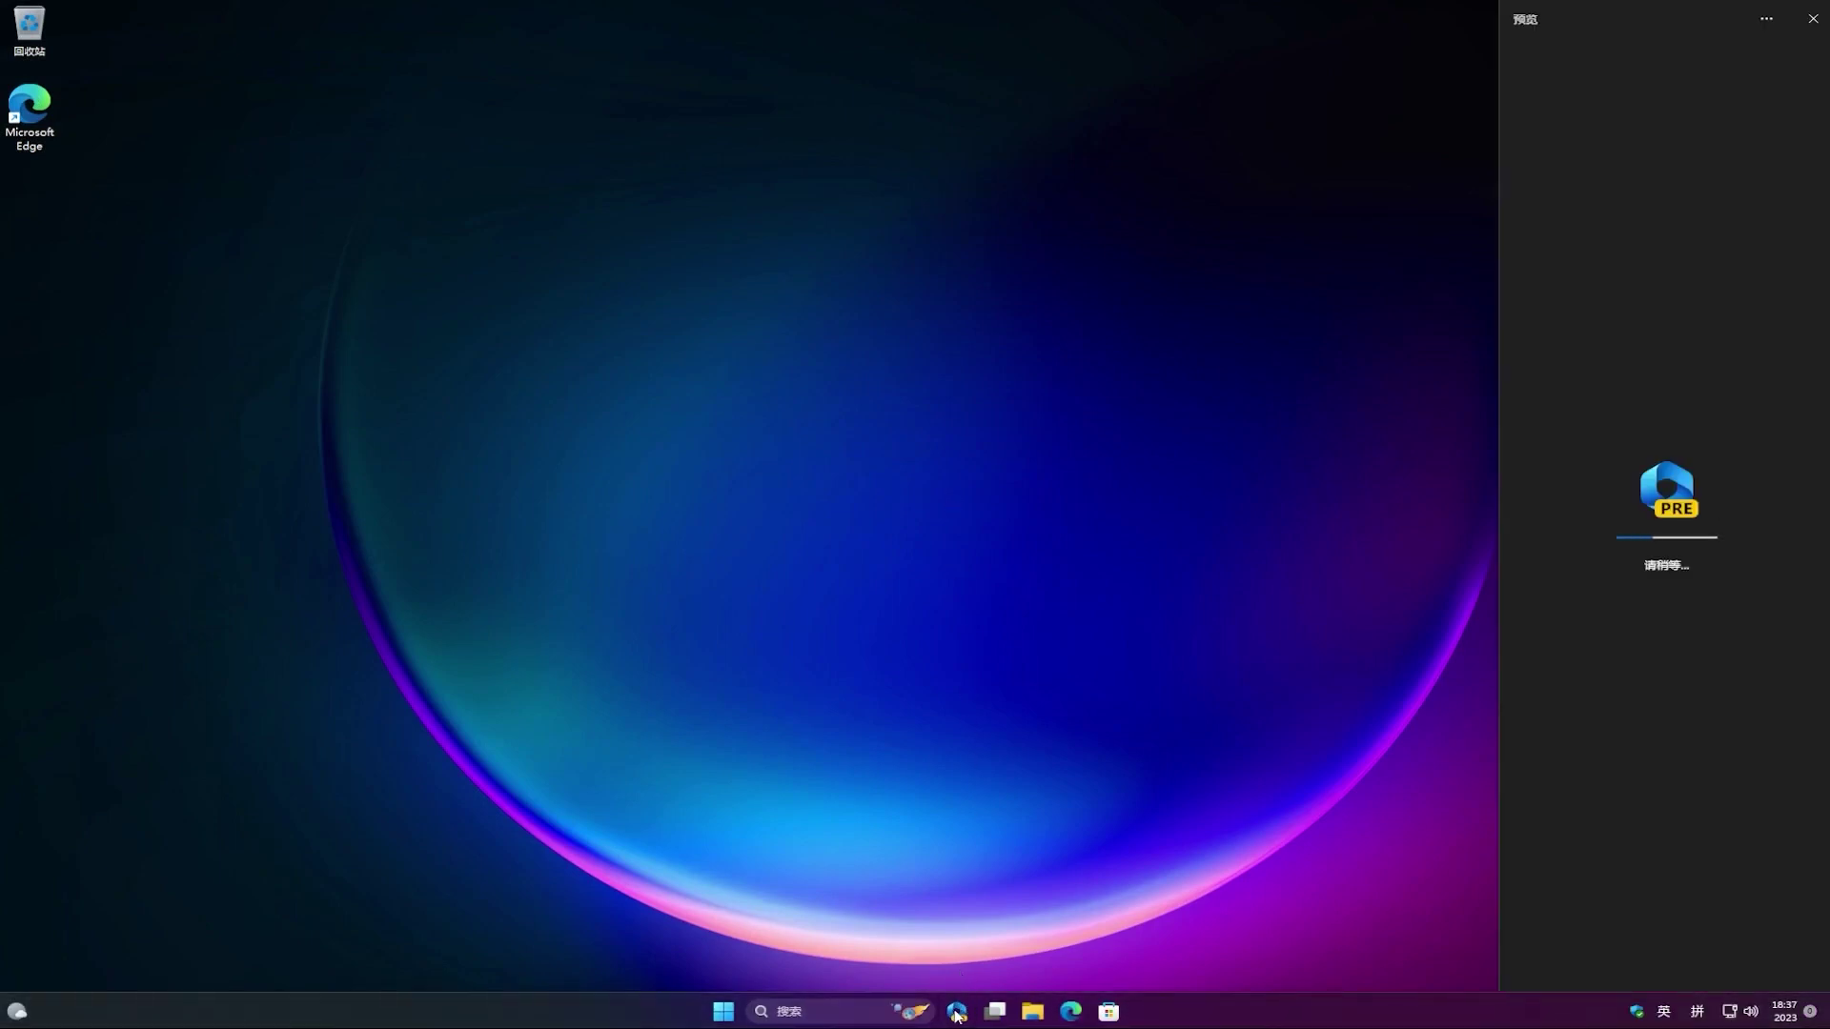